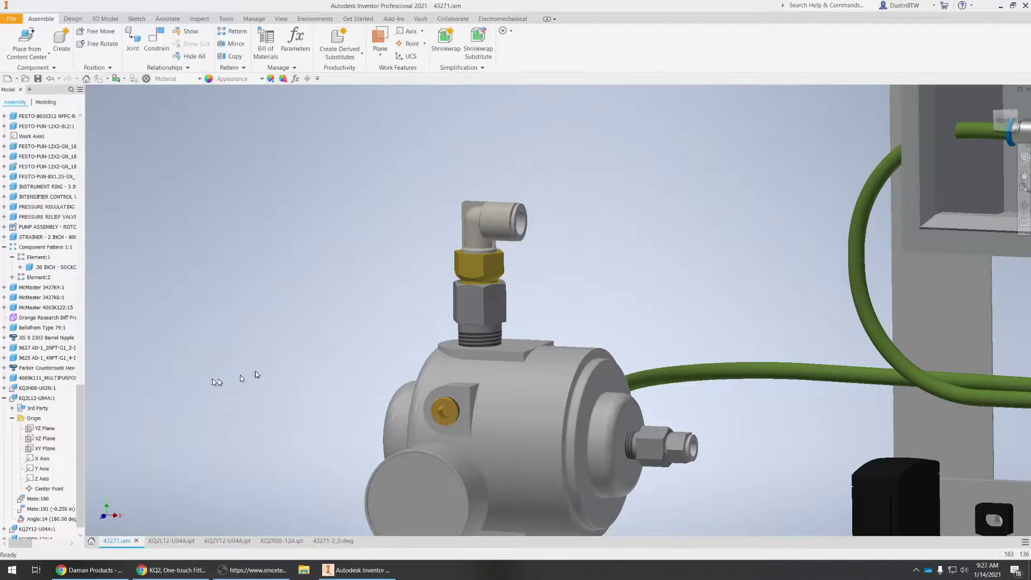
Examine the elbow fitting on top of the cylindrical valve body and the existing tube routing around it.
scroll(395, 336, down, 5)
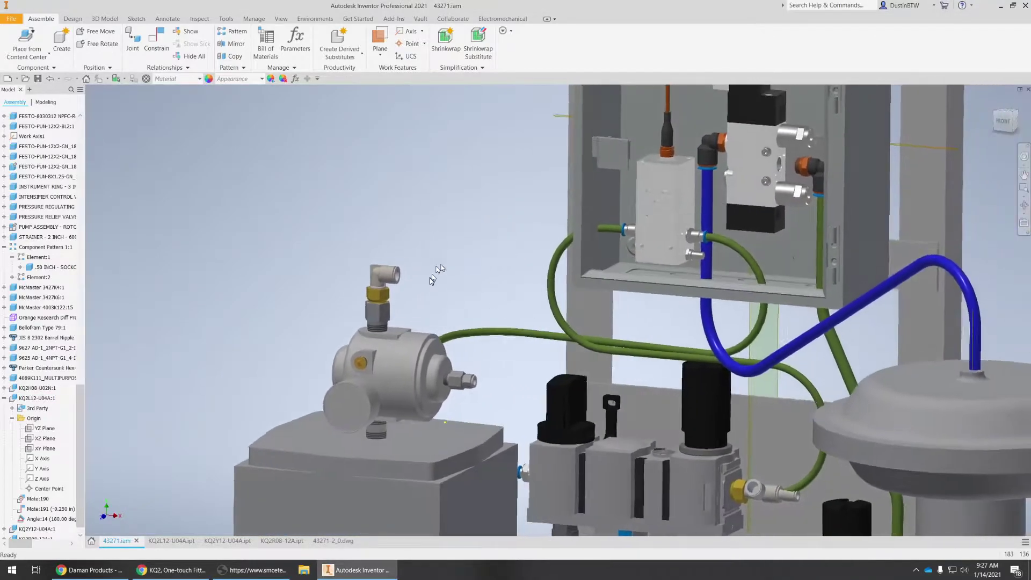
scroll(338, 280, up, 2)
scroll(337, 277, up, 2)
scroll(340, 277, up, 2)
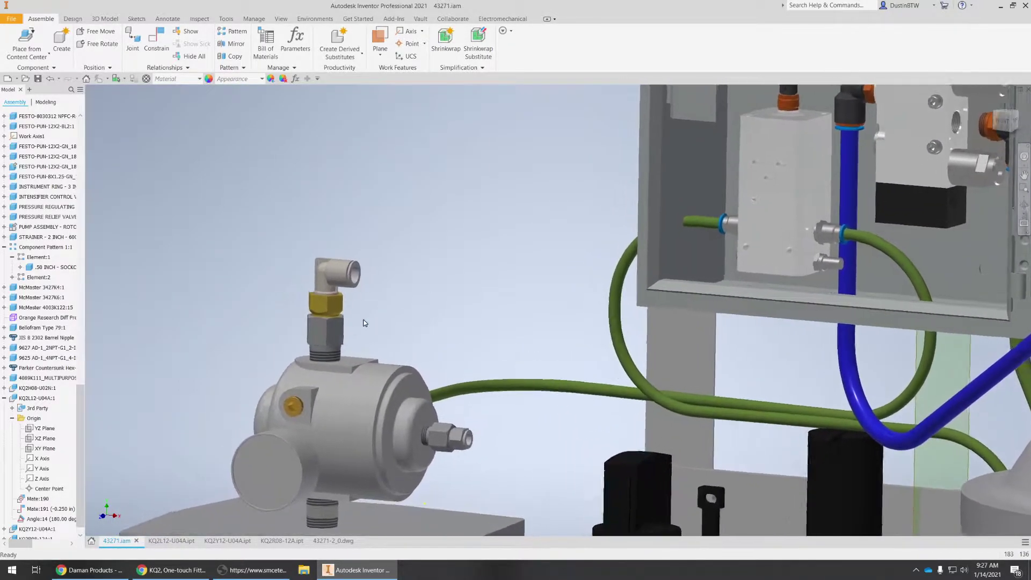
scroll(364, 322, up, 1)
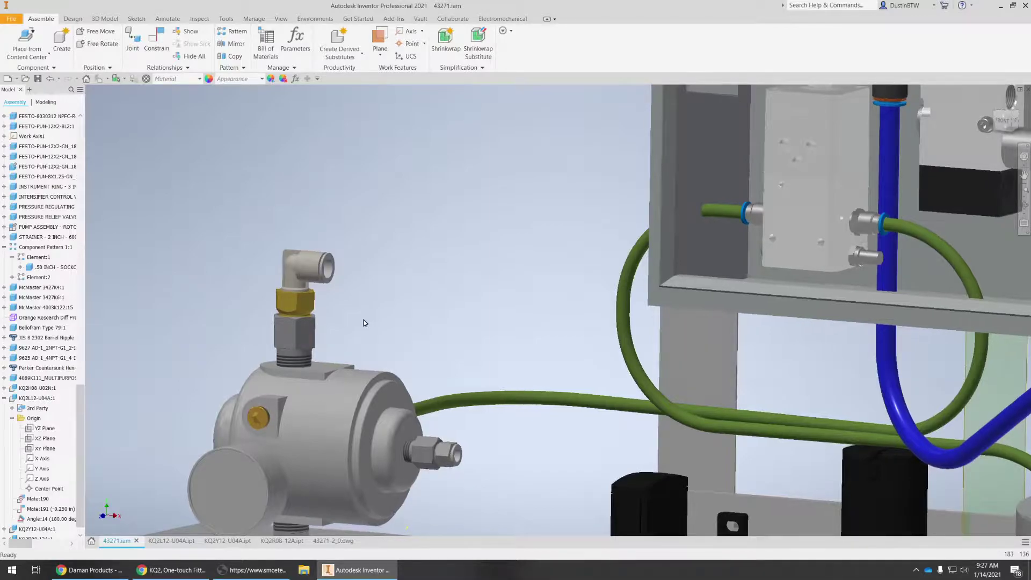
scroll(364, 323, down, 5)
scroll(365, 323, up, 6)
scroll(364, 322, down, 4)
scroll(363, 322, up, 3)
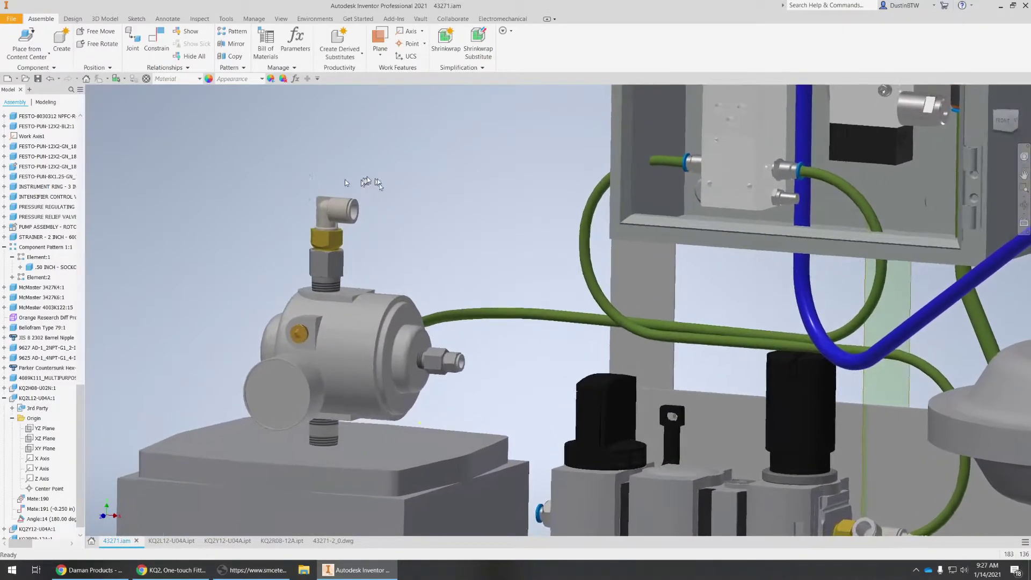
scroll(326, 238, down, 4)
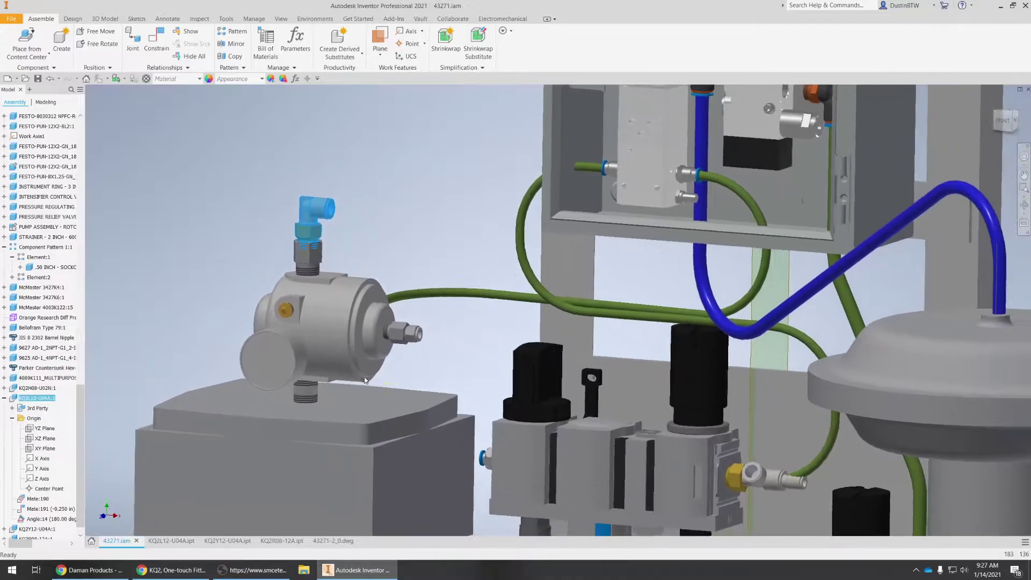
Inspect the tube's two connection points: the elbow fitting on the valve body and the Y fitting on the filter-regulator unit.
scroll(653, 456, up, 4)
click(656, 432)
scroll(656, 432, down, 4)
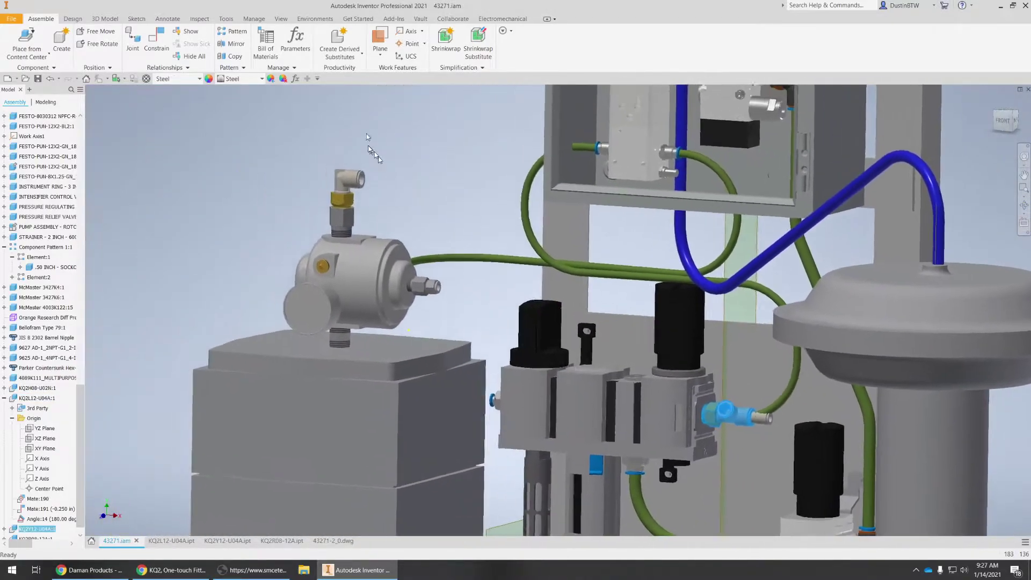
scroll(422, 159, up, 3)
click(423, 171)
scroll(423, 184, up, 2)
click(415, 226)
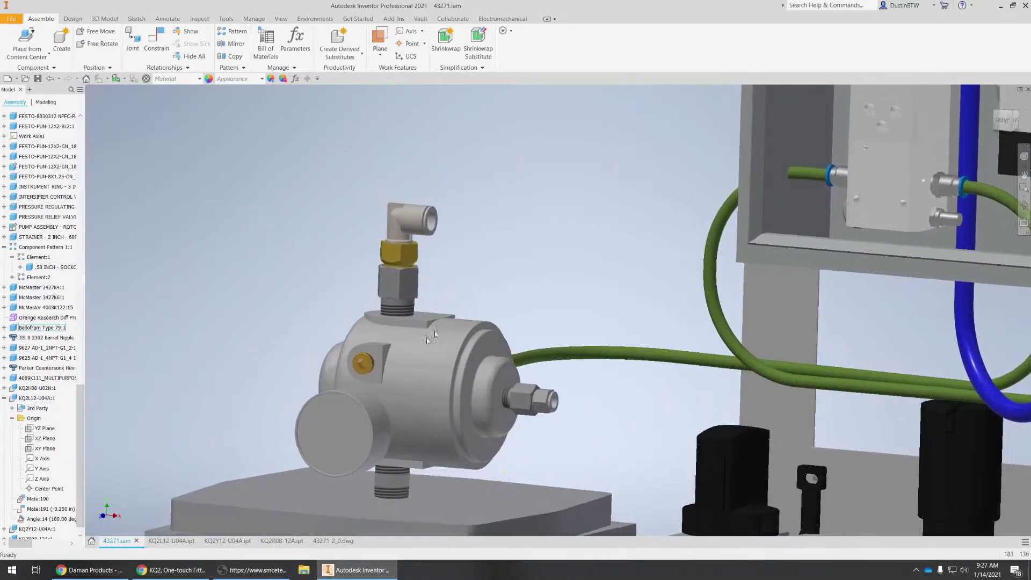
scroll(481, 263, up, 2)
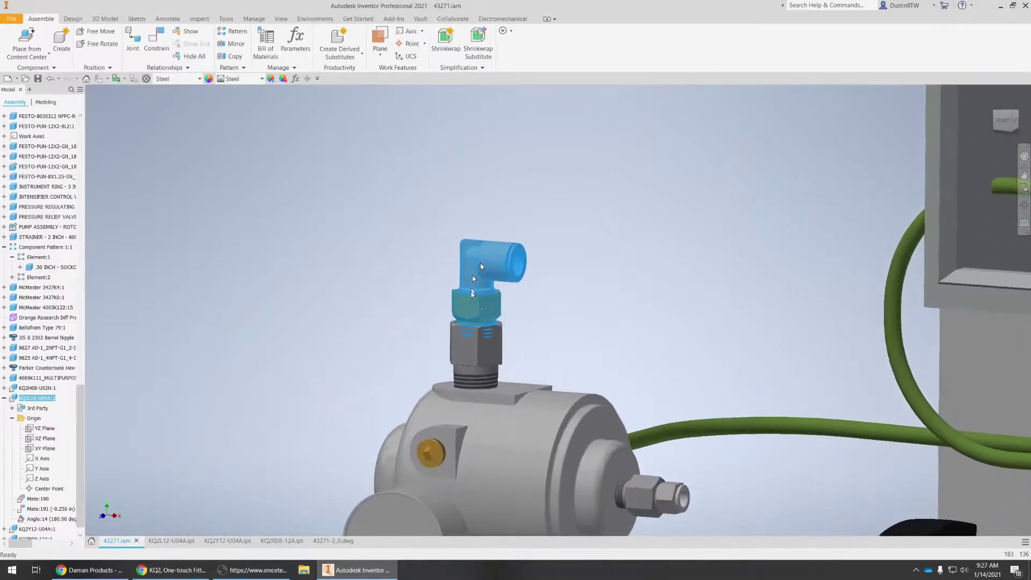
drag(469, 262, 478, 264)
scroll(319, 248, down, 5)
scroll(554, 392, up, 4)
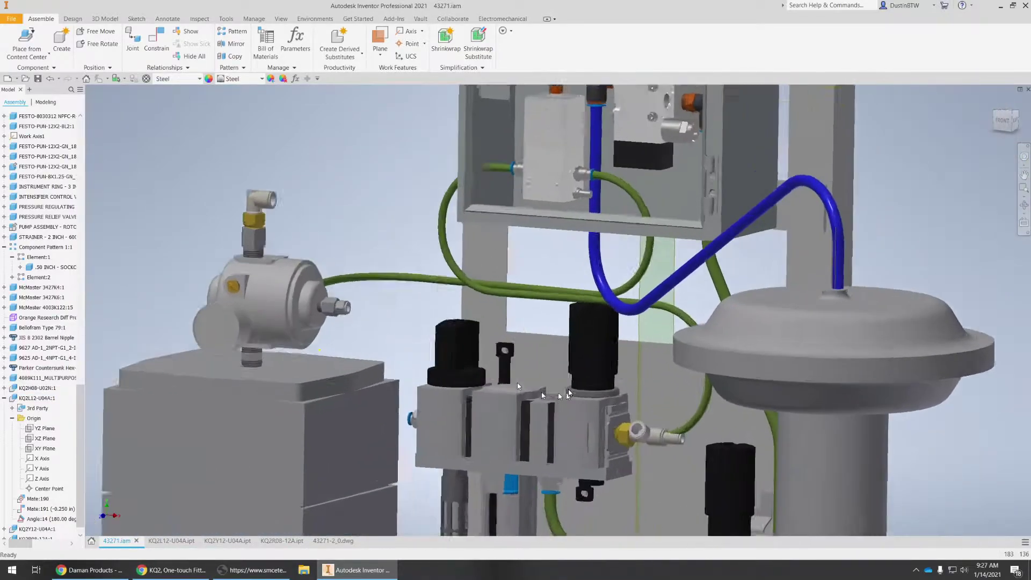
click(672, 442)
scroll(357, 171, down, 5)
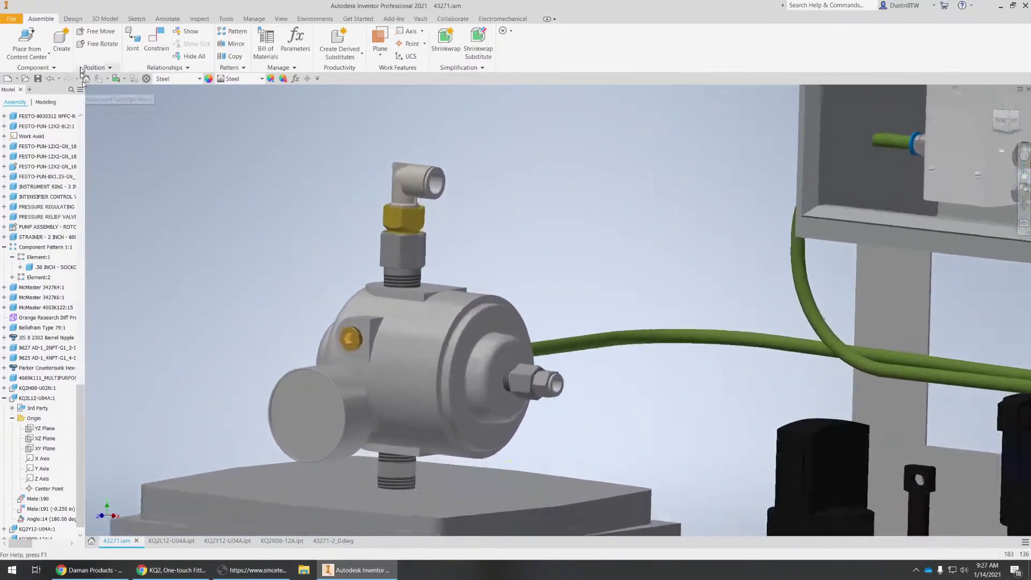
Create the in-place component Part7 from the Part_mm.ipt template, with its sketch plane on the inner circular face of the elbow's bore.
click(61, 42)
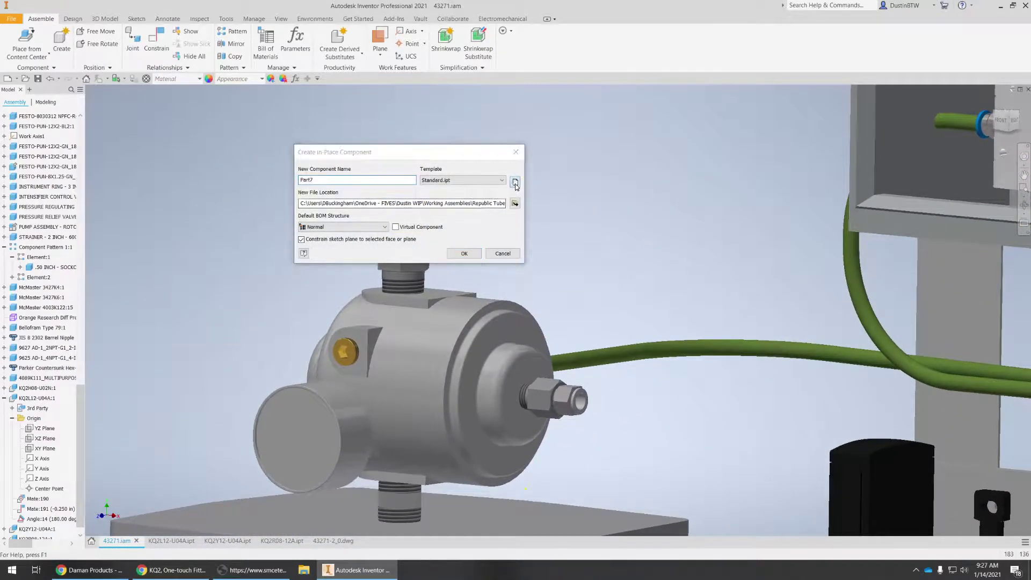
click(515, 183)
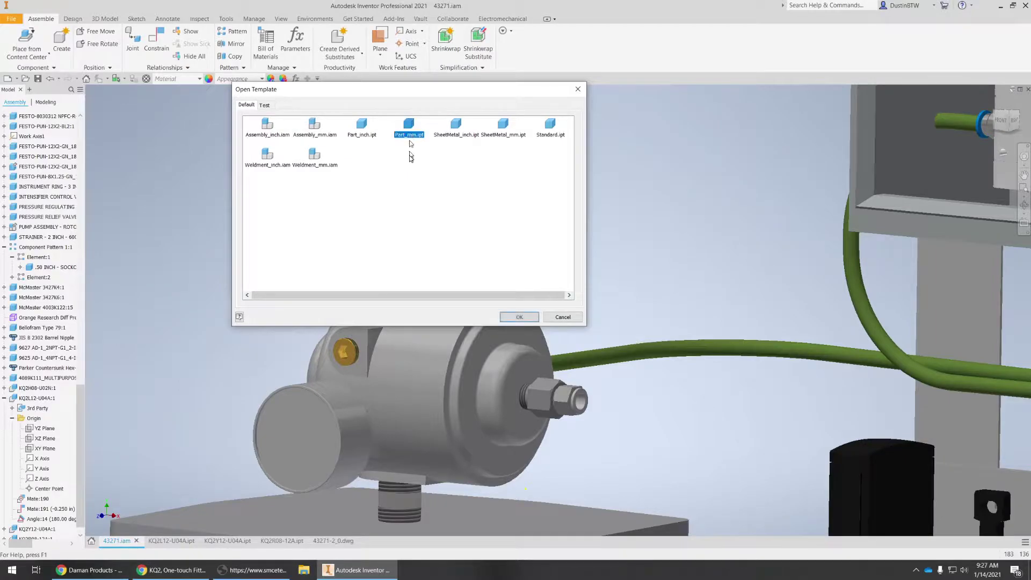
click(520, 318)
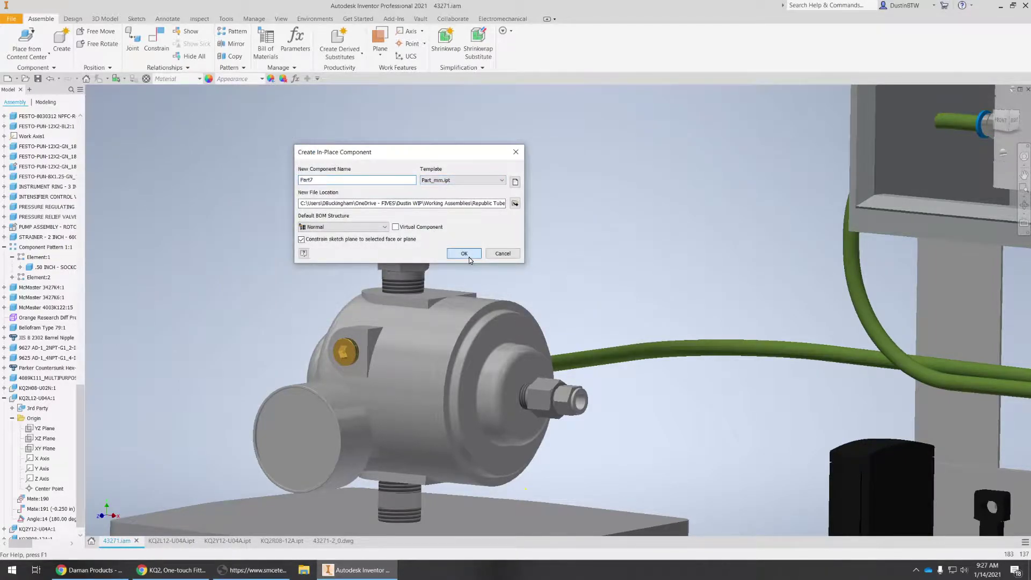
click(468, 258)
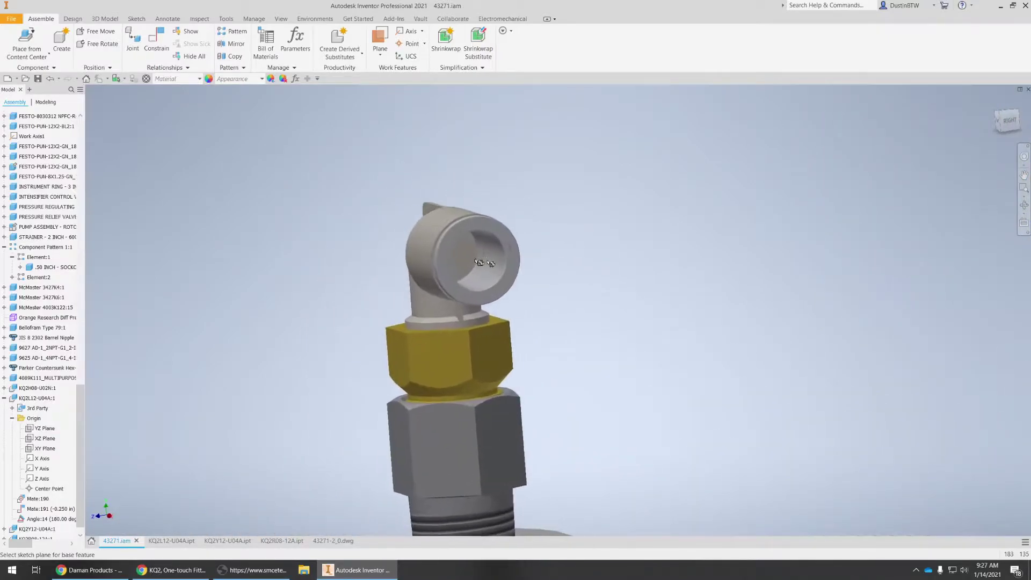
scroll(477, 262, up, 5)
scroll(497, 262, down, 1)
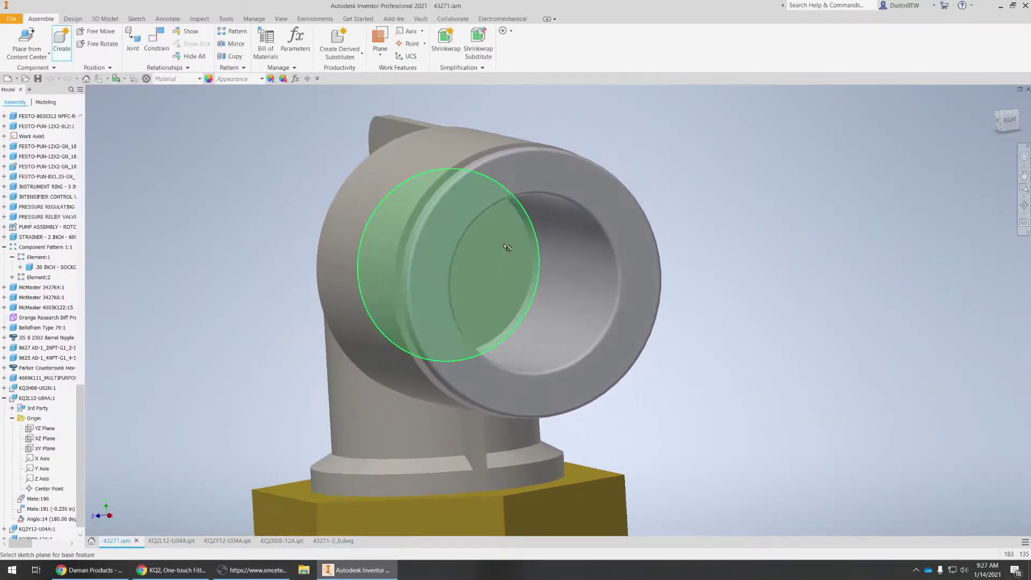
click(732, 301)
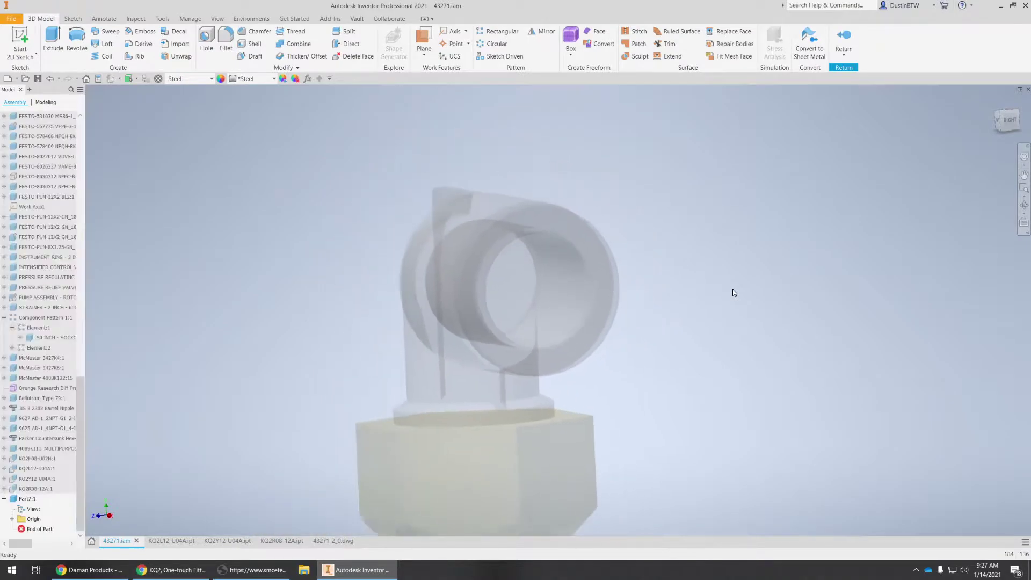
Expand the new part's origin geometry and start a 3D sketch in the part.
scroll(733, 293, down, 4)
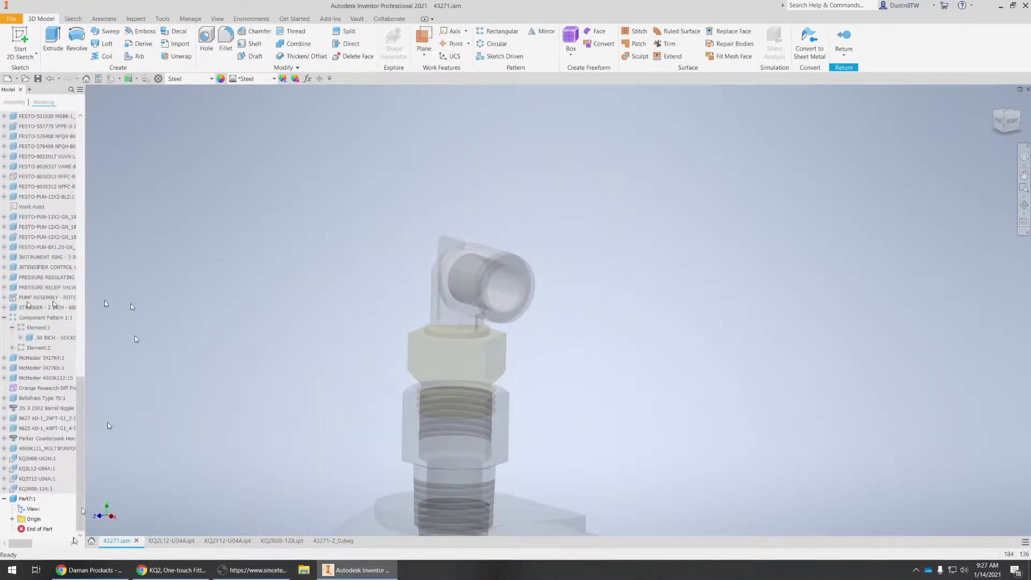
click(13, 520)
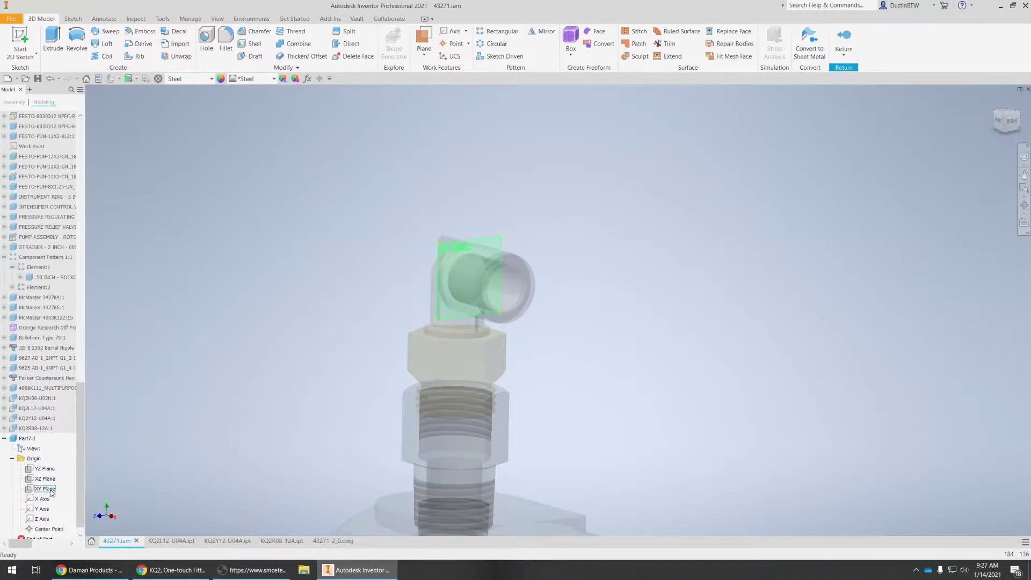
key(F5)
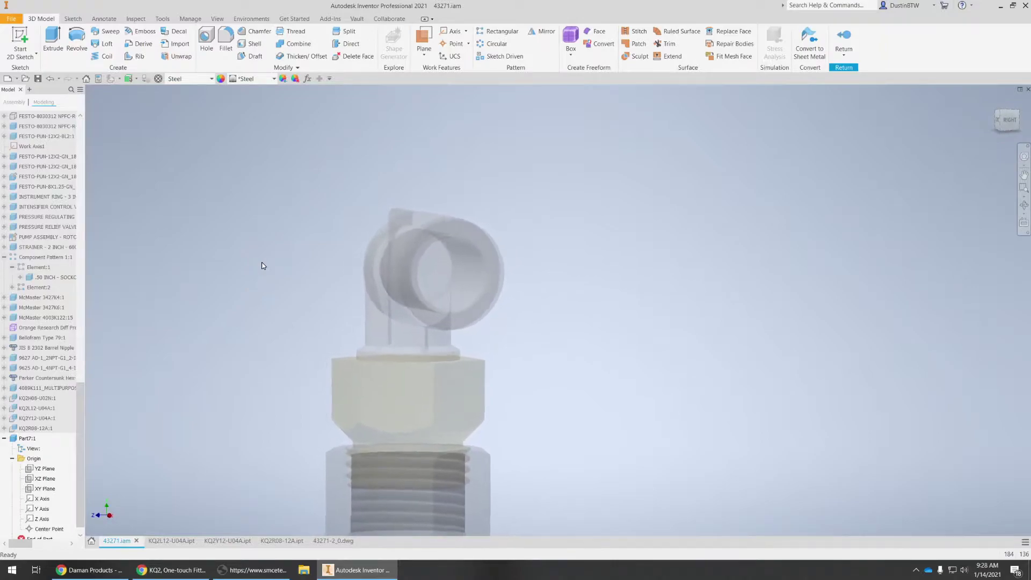
shift+middle_drag(262, 262, 254, 238)
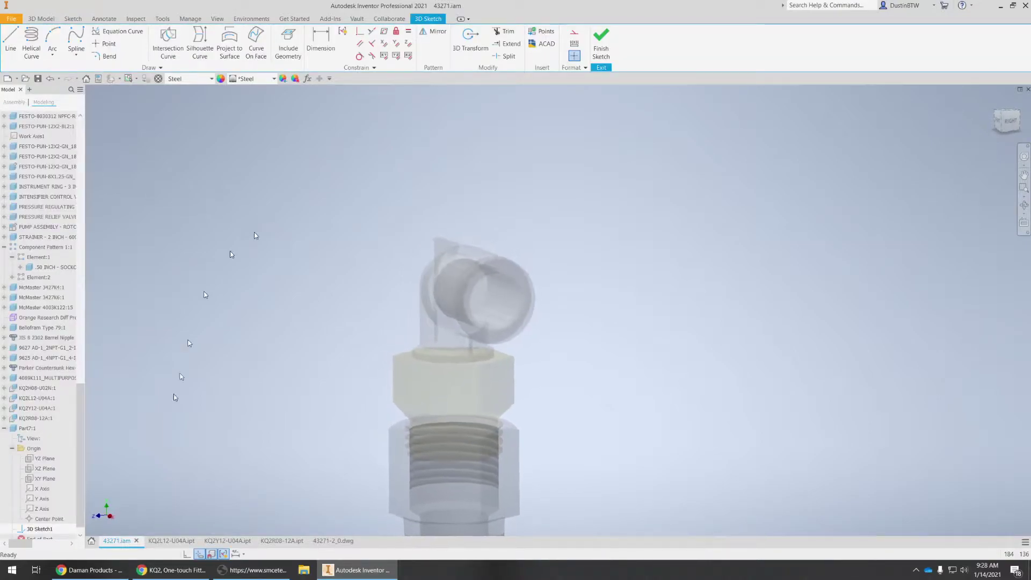
scroll(463, 321, up, 3)
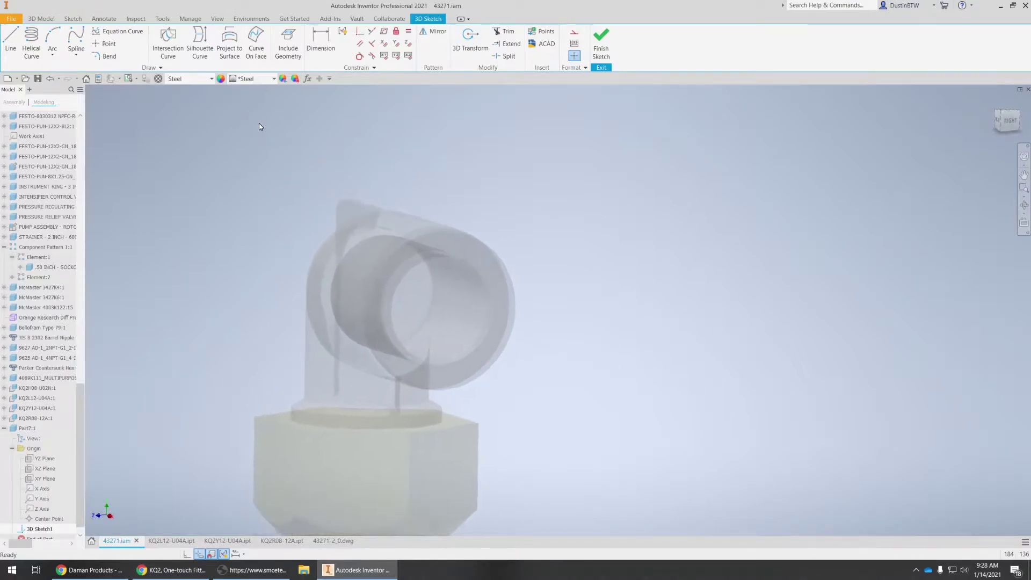
scroll(390, 316, down, 8)
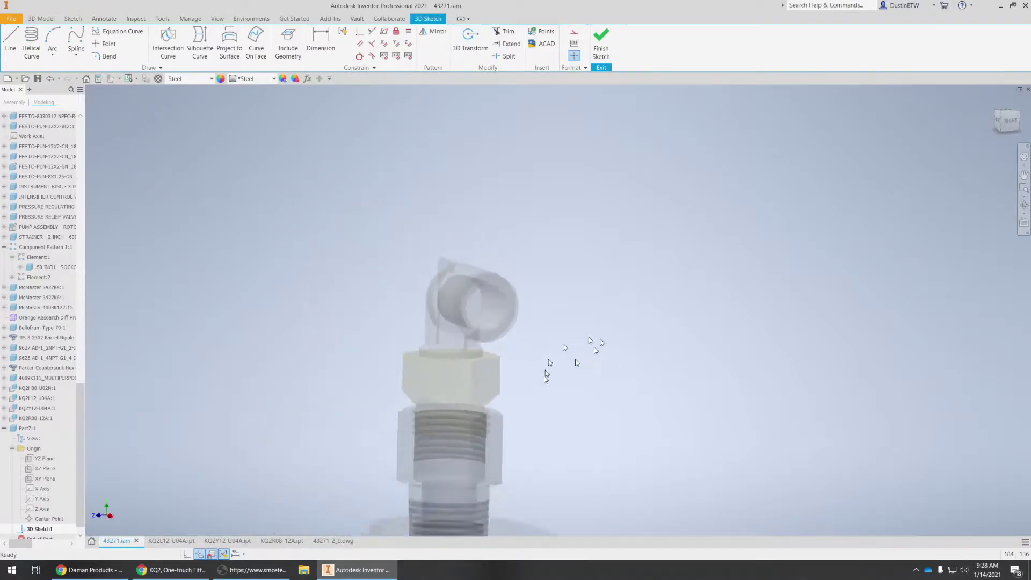
scroll(406, 243, up, 6)
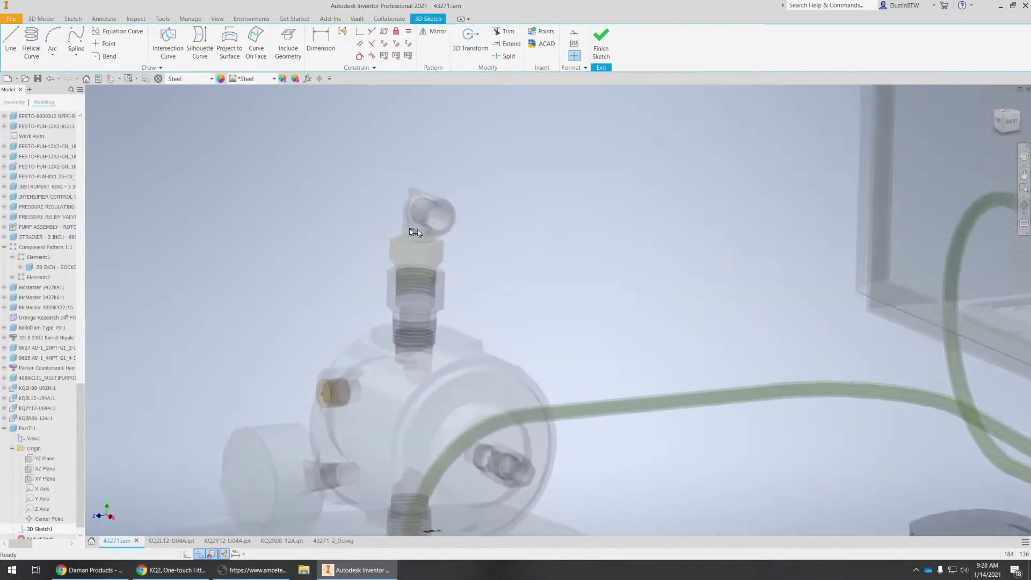
click(12, 37)
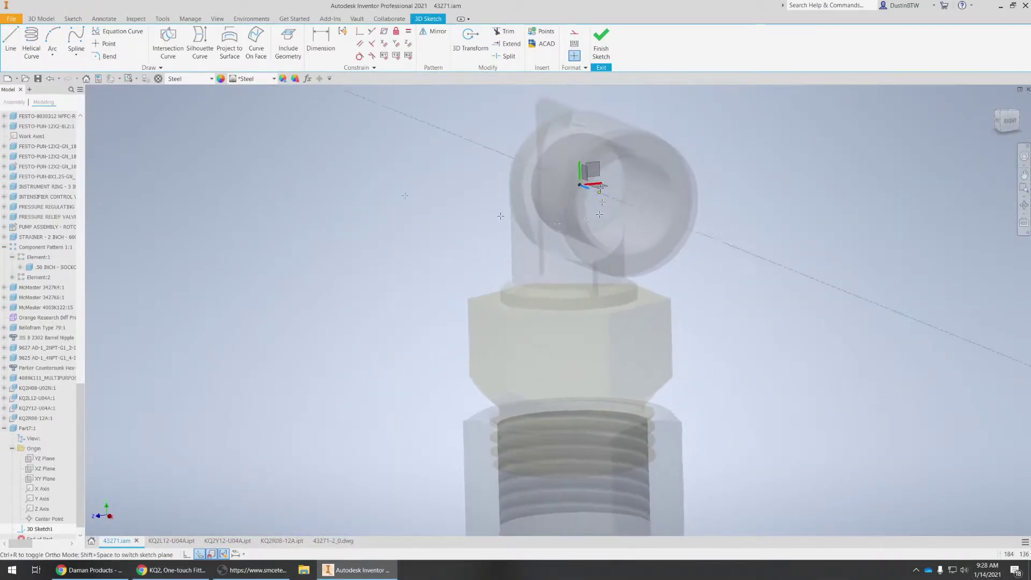
shift+middle_drag(583, 200, 587, 186)
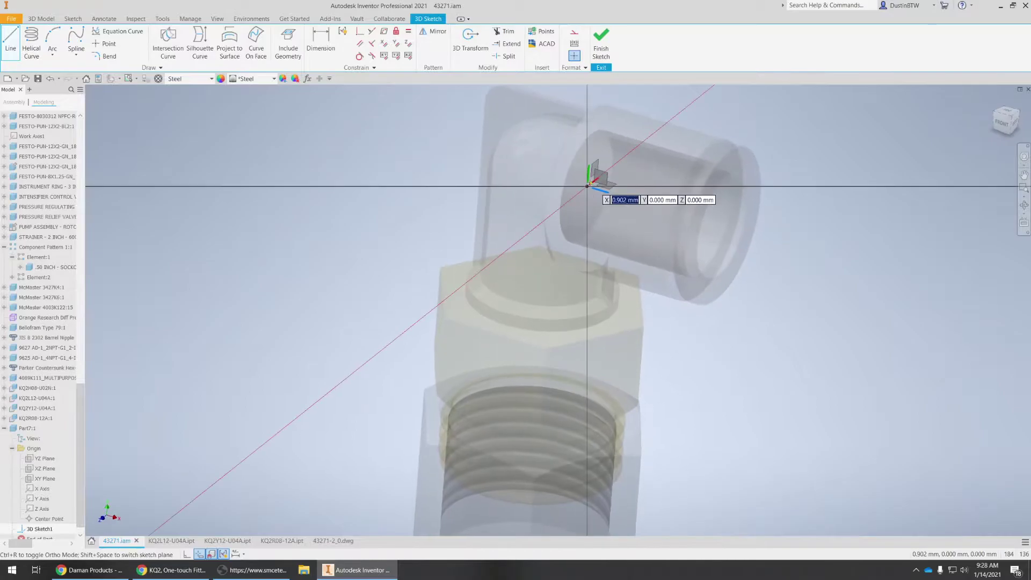
scroll(725, 305, down, 4)
scroll(725, 305, down, 2)
middle_drag(724, 305, 322, 226)
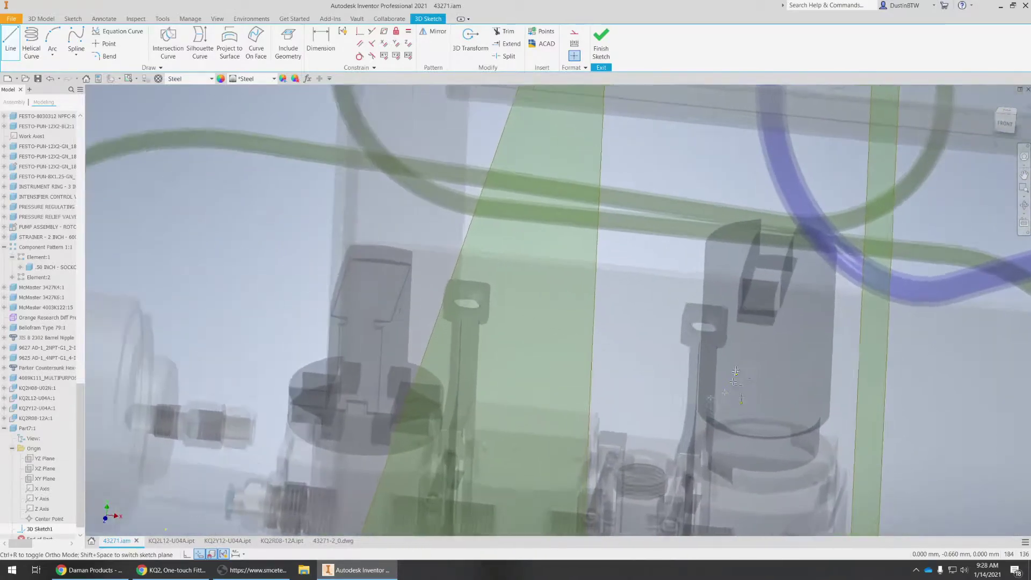
shift+middle_drag(596, 300, 591, 340)
scroll(590, 339, up, 2)
scroll(598, 337, up, 5)
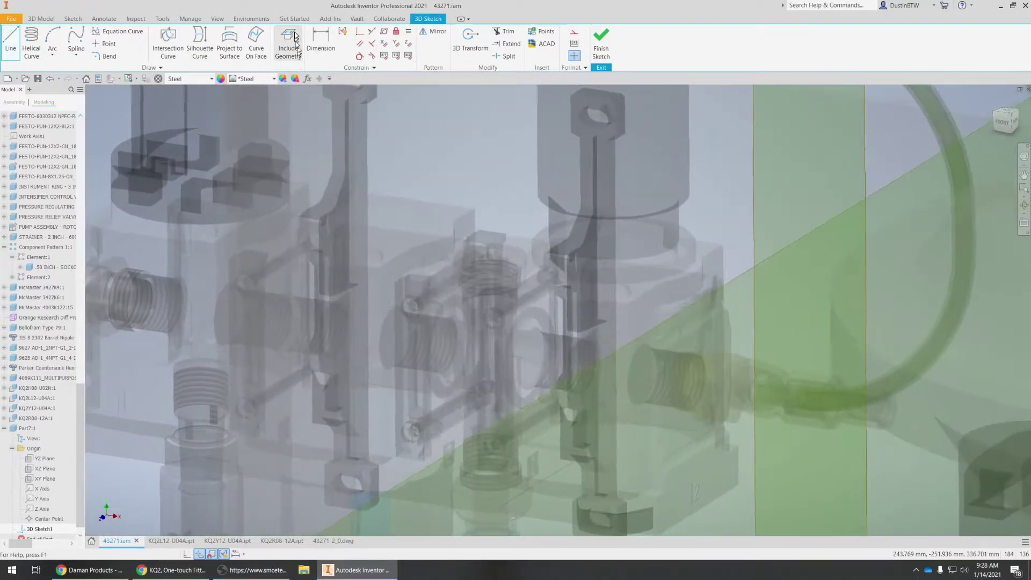
Include the circular edges at the inner and outer ends of the elbow's bore in the 3D sketch.
click(288, 43)
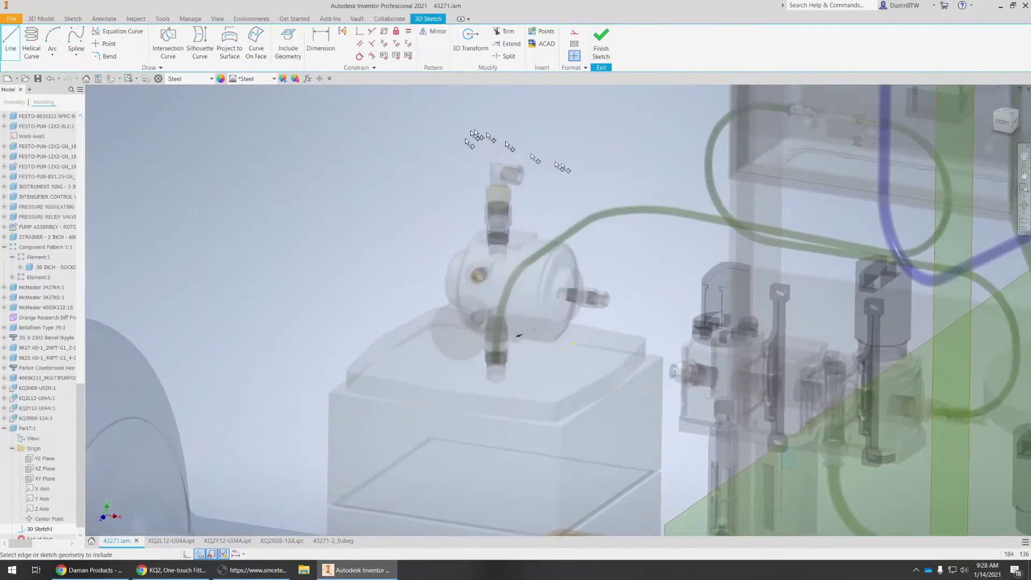
scroll(570, 256, up, 8)
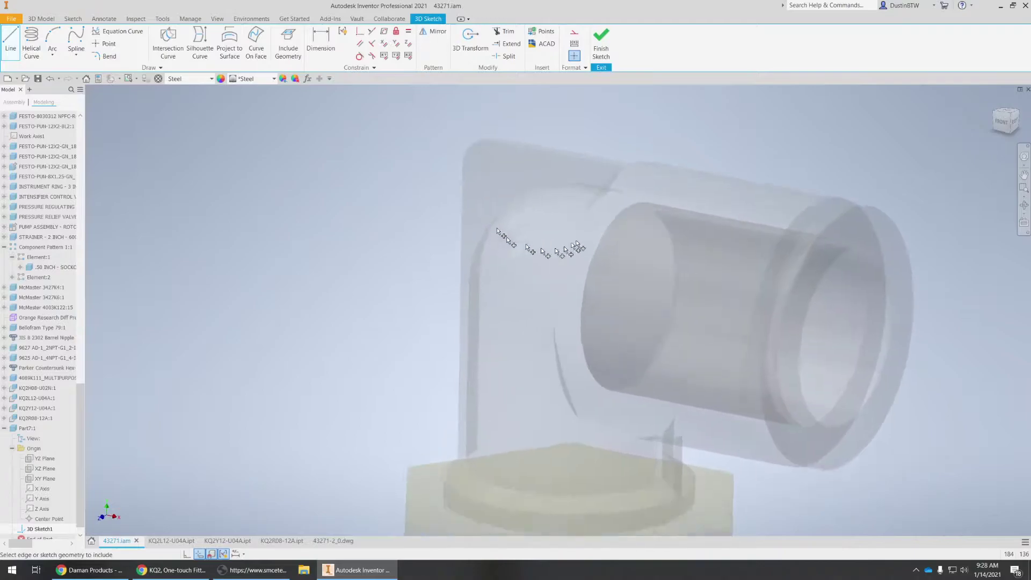
click(640, 207)
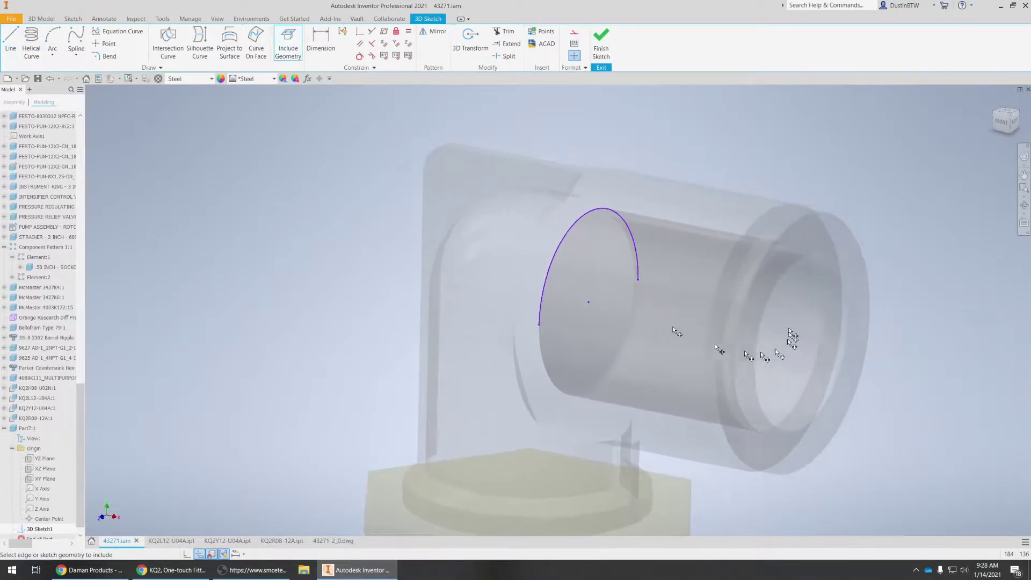
scroll(792, 390, down, 8)
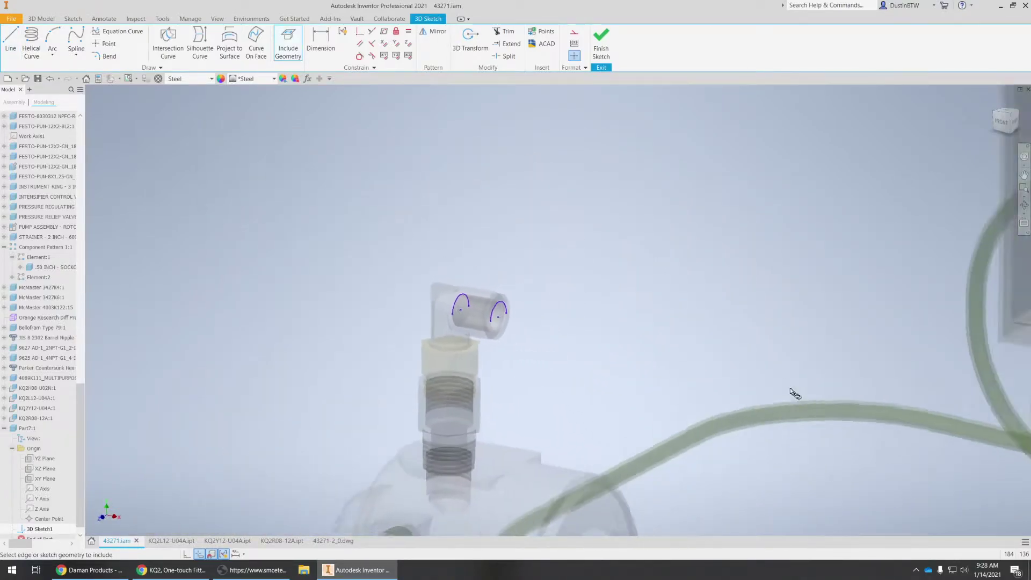
Include the circular edges at the inner and outer ends of the Y fitting's bore in the 3D sketch.
scroll(721, 398, up, 8)
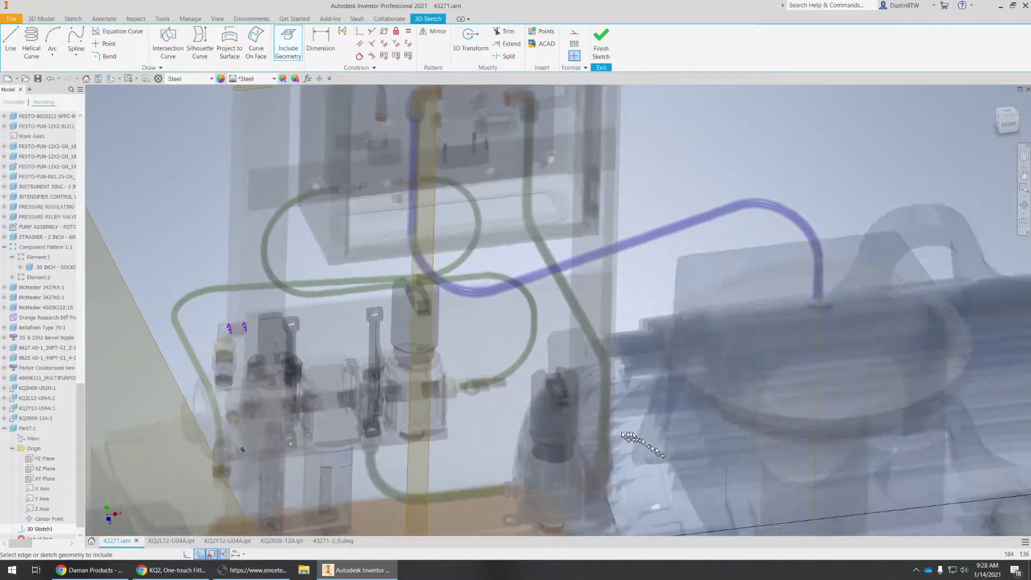
mouse_move(623, 434)
shift+middle_down()
mouse_move(579, 428)
mouse_move(584, 398)
mouse_move(574, 408)
mouse_move(644, 226)
mouse_move(637, 261)
shift+middle_up()
scroll(589, 369, up, 10)
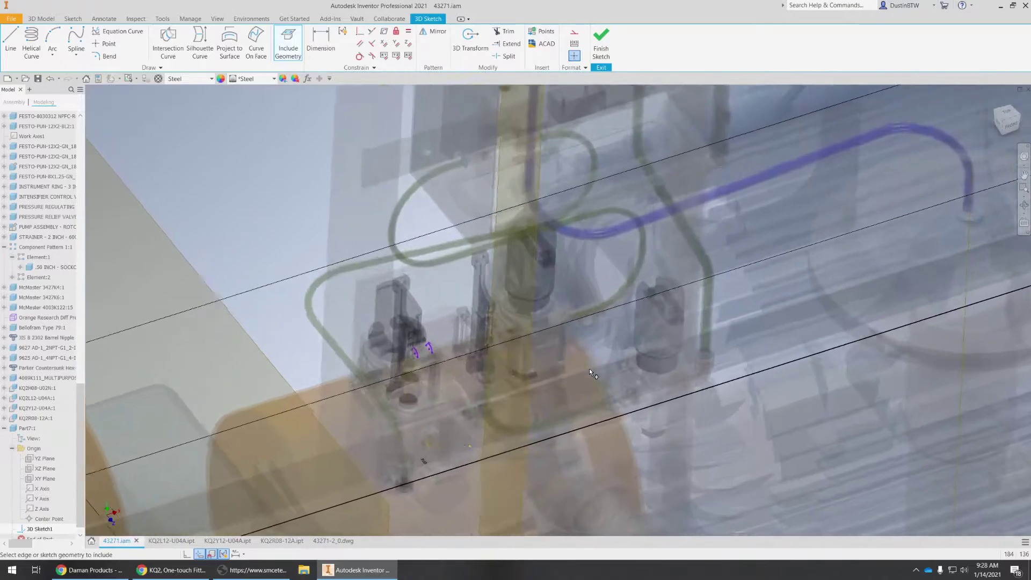
scroll(657, 338, down, 5)
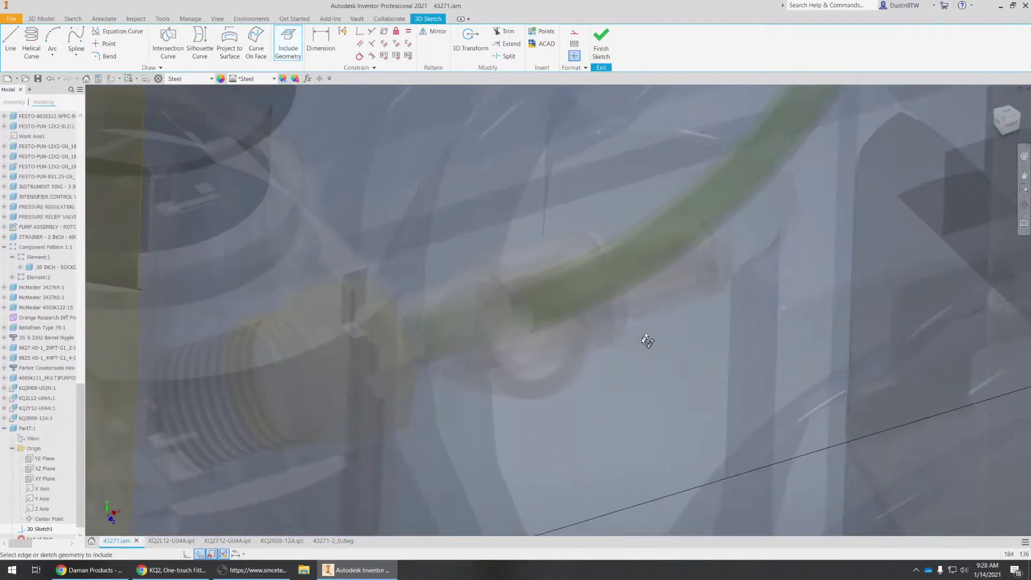
scroll(538, 331, up, 2)
scroll(524, 405, down, 1)
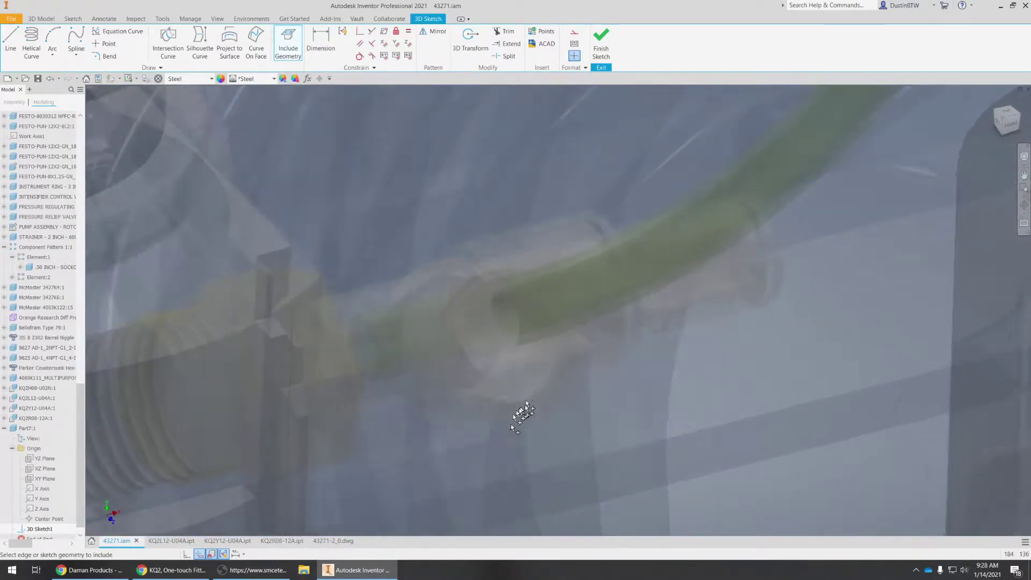
scroll(497, 443, up, 4)
scroll(472, 468, down, 3)
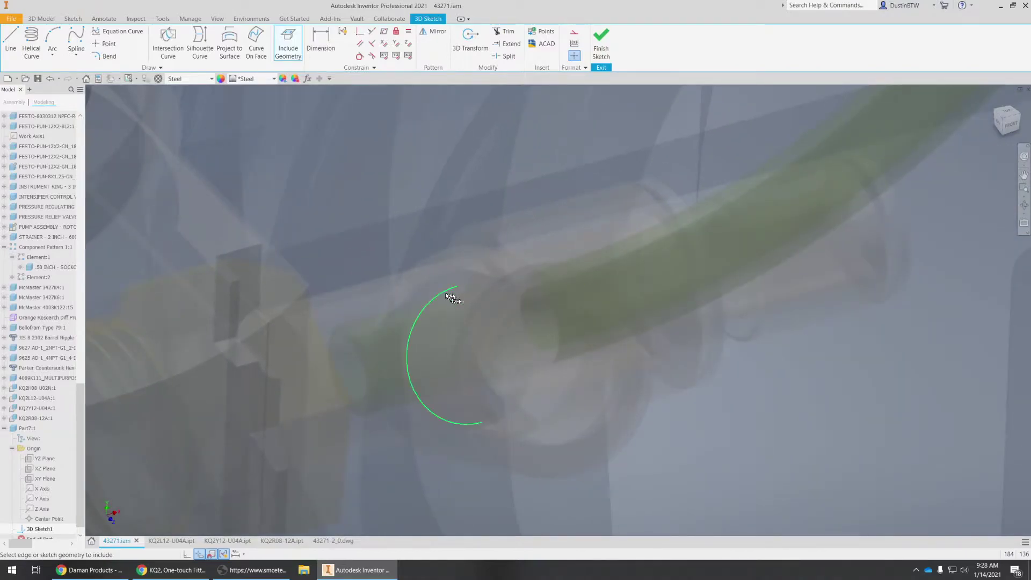
click(436, 291)
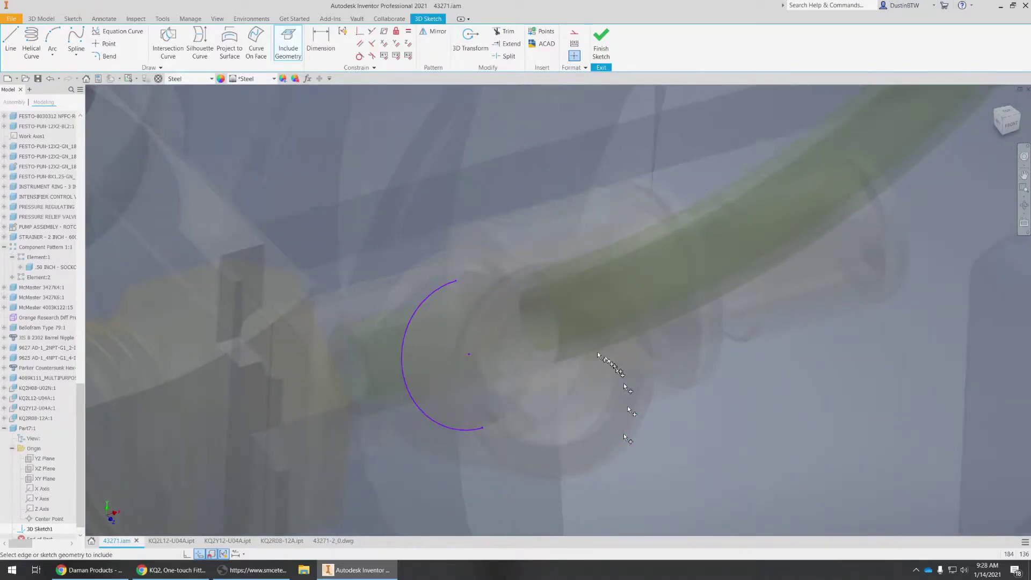
click(592, 311)
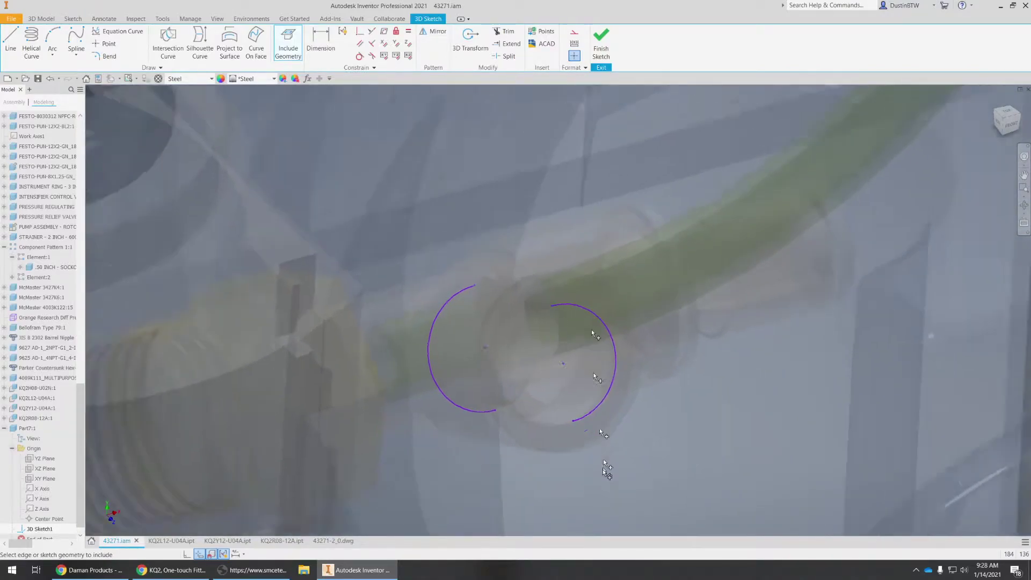
Draw a line between the arc centres of the elbow's bore and continue it outward with a second segment past the fitting.
scroll(605, 467, down, 4)
shift+middle_drag(569, 460, 242, 153)
click(12, 36)
middle_drag(343, 237, 641, 360)
scroll(607, 279, up, 3)
scroll(623, 281, down, 2)
mouse_move(510, 81)
middle_down()
mouse_move(573, 203)
mouse_move(654, 186)
middle_up()
scroll(567, 202, up, 8)
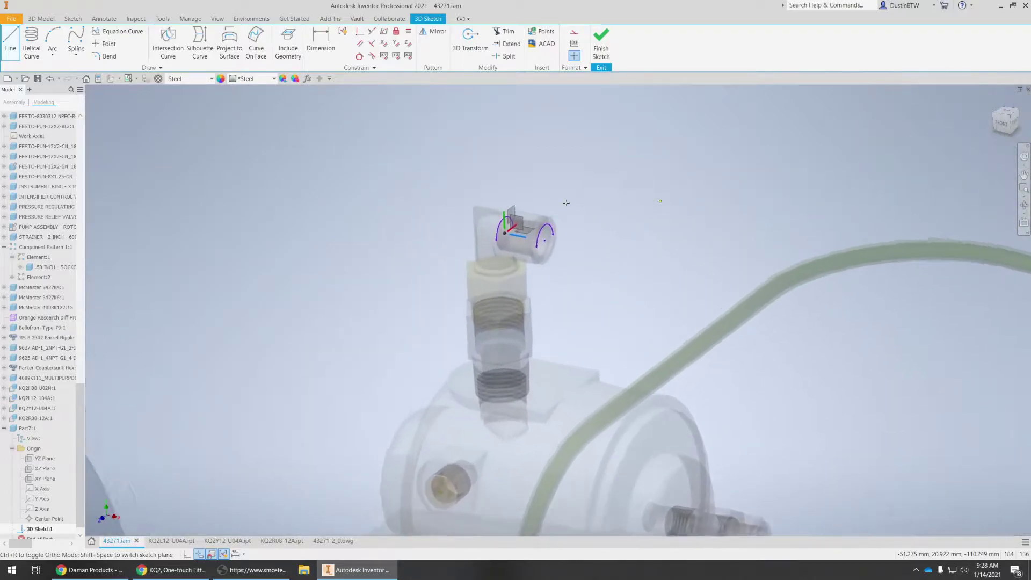
middle_drag(567, 202, 637, 261)
middle_drag(255, 332, 266, 327)
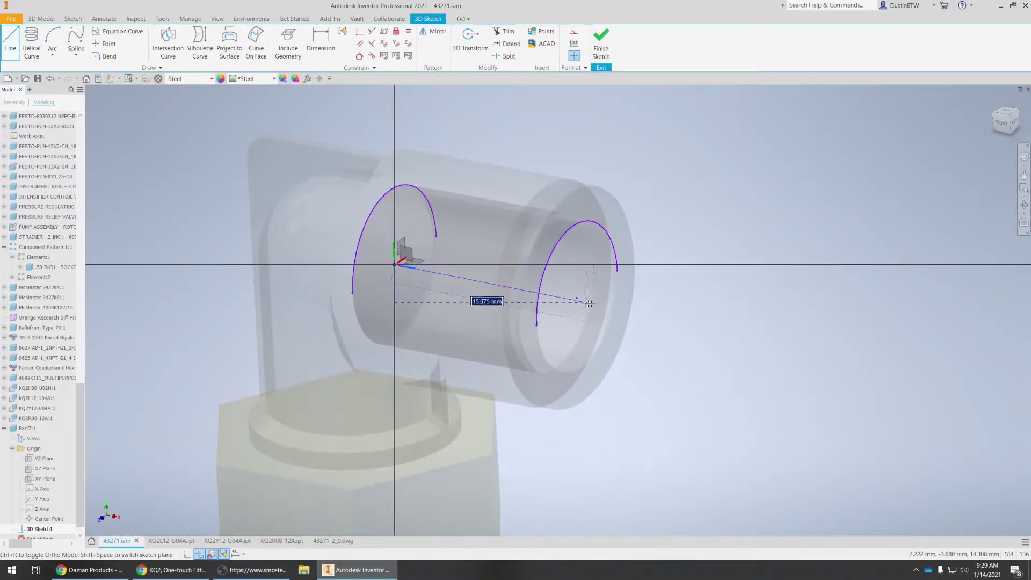
scroll(590, 344, up, 5)
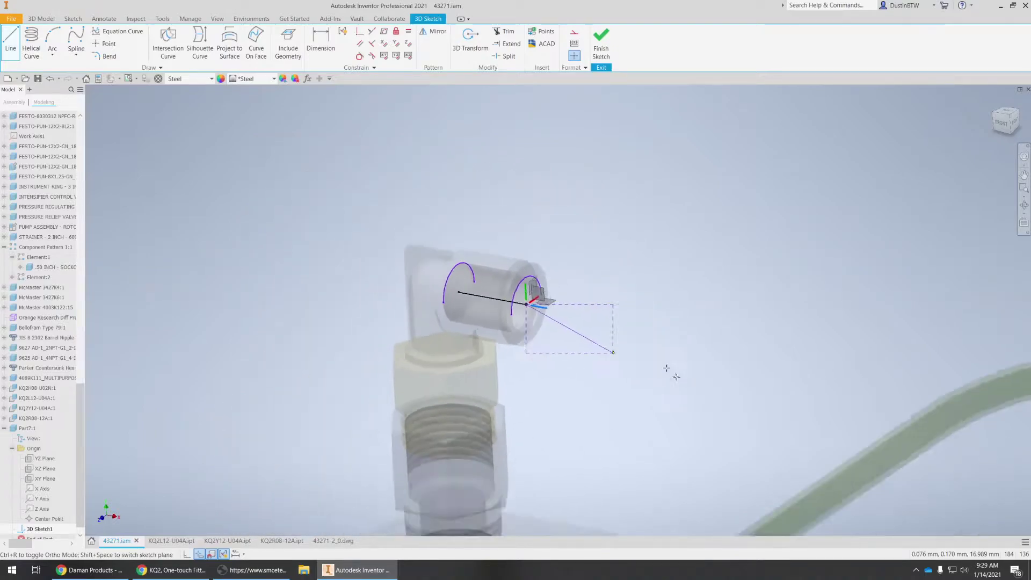
right_click(787, 287)
click(815, 289)
Constrain the segment extending out of the elbow collinear with the line along the elbow's bore.
scroll(815, 290, down, 4)
mouse_move(680, 365)
shift+middle_down()
mouse_move(456, 176)
mouse_move(326, 150)
shift+middle_up()
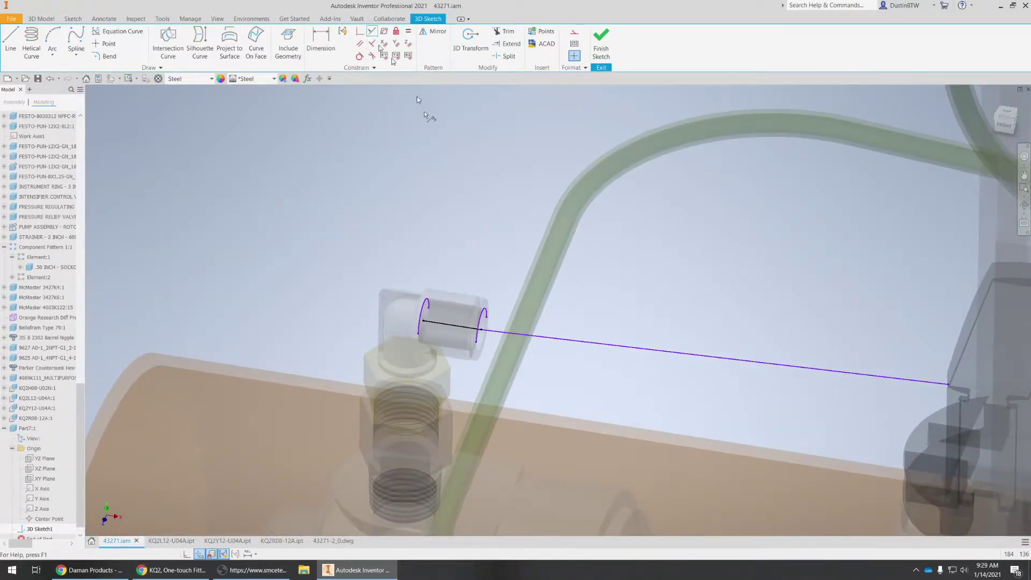
mouse_move(465, 327)
shift+middle_down()
mouse_move(541, 396)
mouse_move(604, 397)
mouse_move(532, 370)
mouse_move(486, 382)
mouse_move(612, 361)
mouse_move(607, 374)
shift+middle_up()
Draw a line between the arc centres of the Y fitting's bore and continue it outward with a second, collinear segment.
click(10, 42)
shift+middle_drag(684, 316, 651, 409)
mouse_move(569, 370)
shift+middle_down()
mouse_move(553, 357)
mouse_move(552, 369)
shift+middle_up()
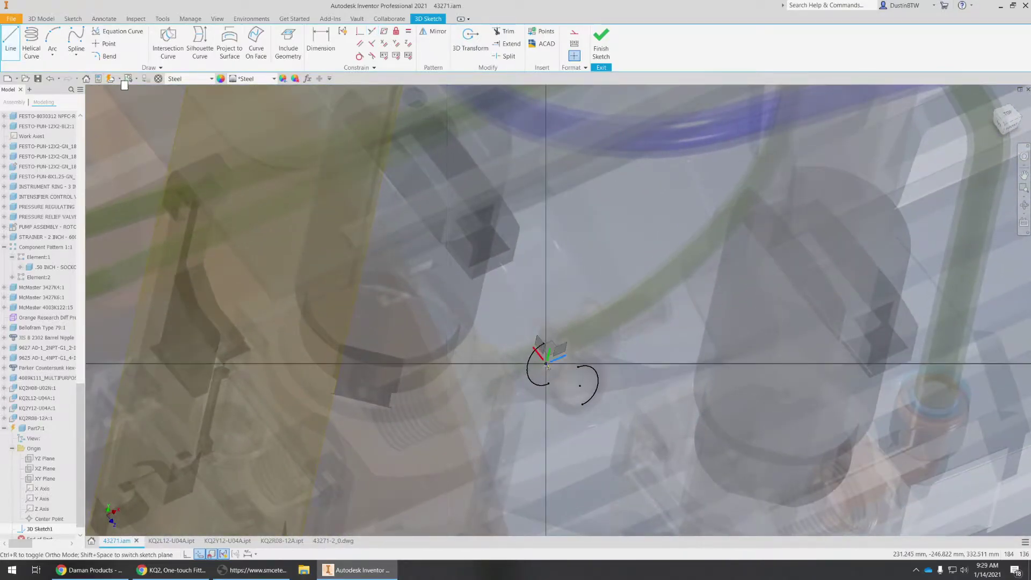
click(582, 386)
scroll(585, 392, down, 3)
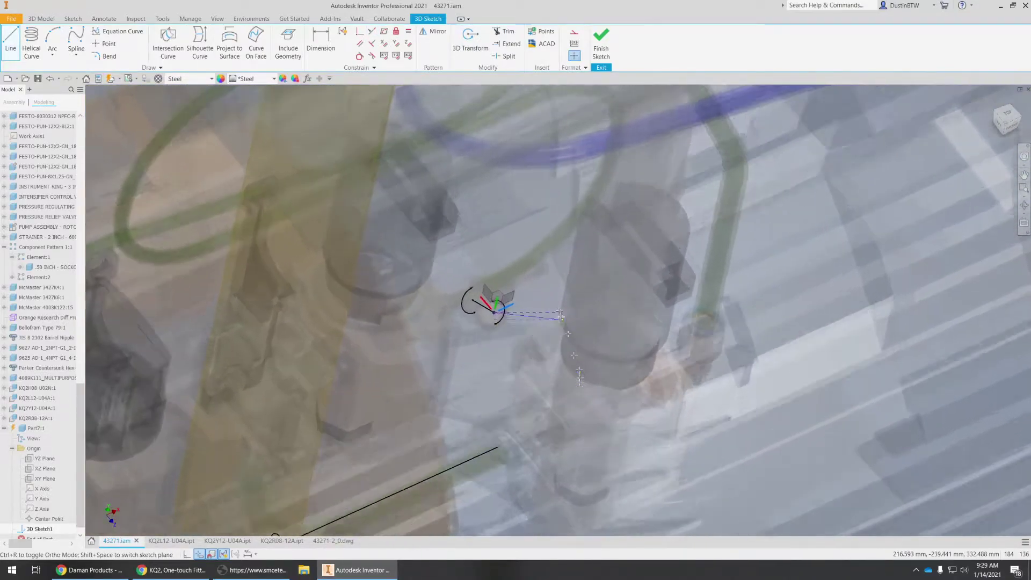
scroll(574, 371, up, 2)
scroll(537, 355, down, 1)
shift+middle_drag(740, 382, 664, 378)
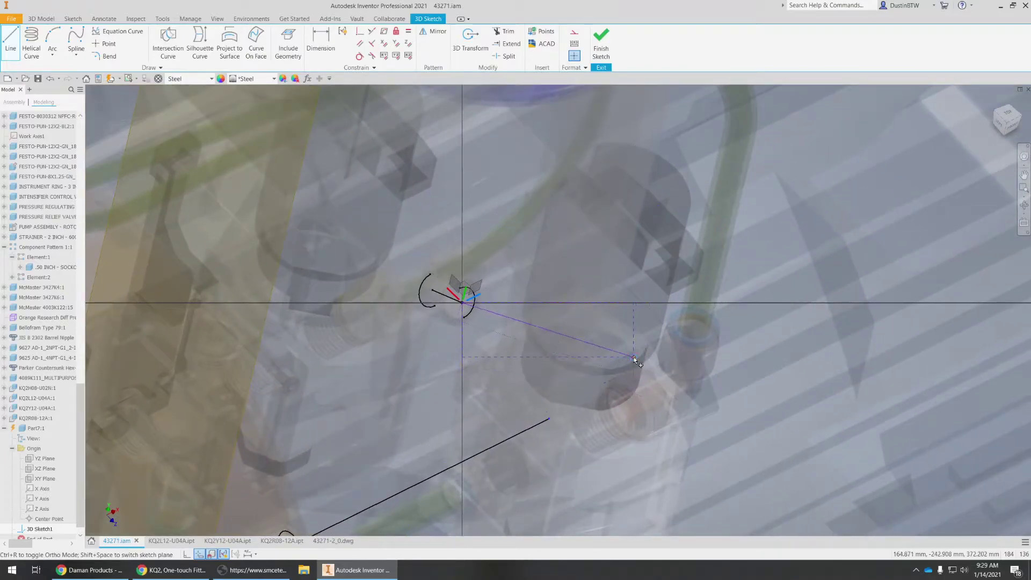
click(730, 344)
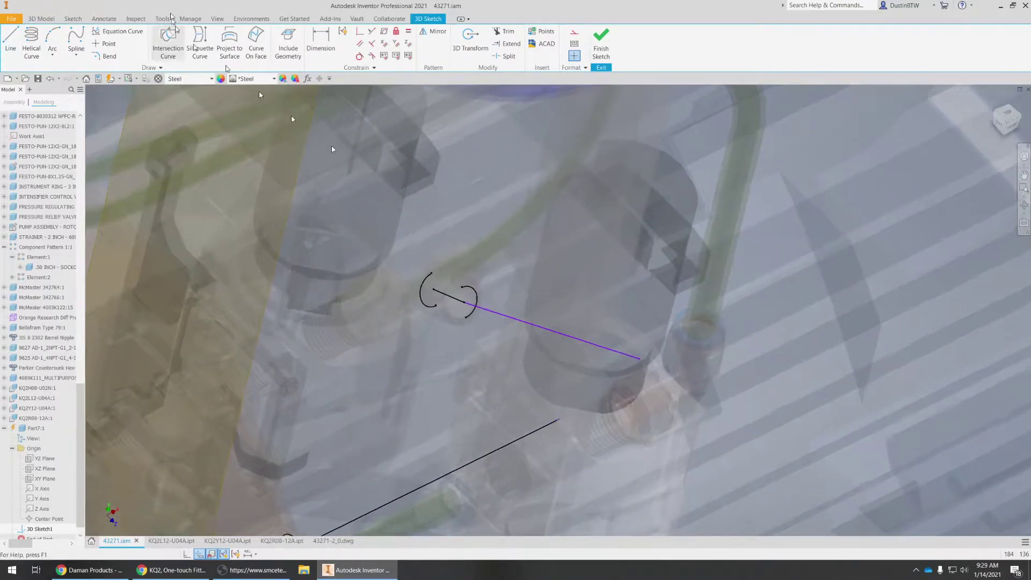
click(491, 317)
click(418, 295)
Try to join the free ends of the elbow and Y-fitting lines with a connecting line and a coincident constraint.
scroll(442, 363, down, 2)
shift+middle_drag(441, 362, 119, 145)
click(15, 47)
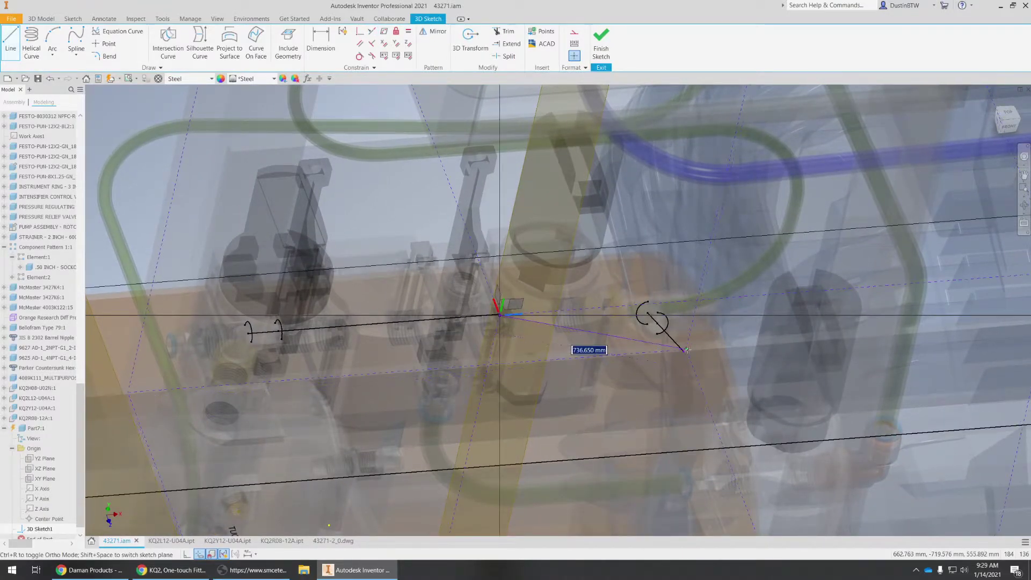
shift+middle_drag(633, 374, 537, 435)
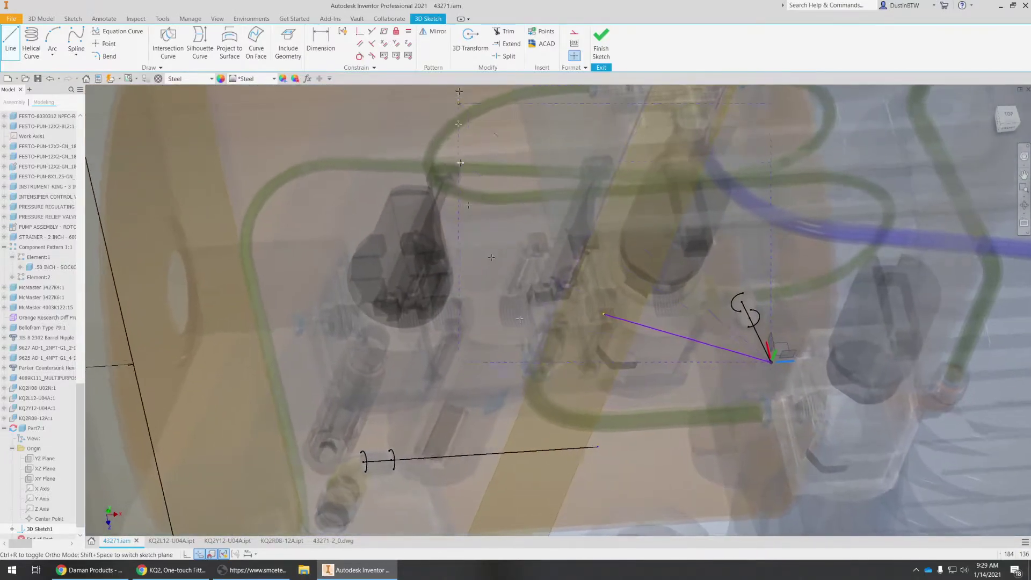
click(604, 312)
click(597, 442)
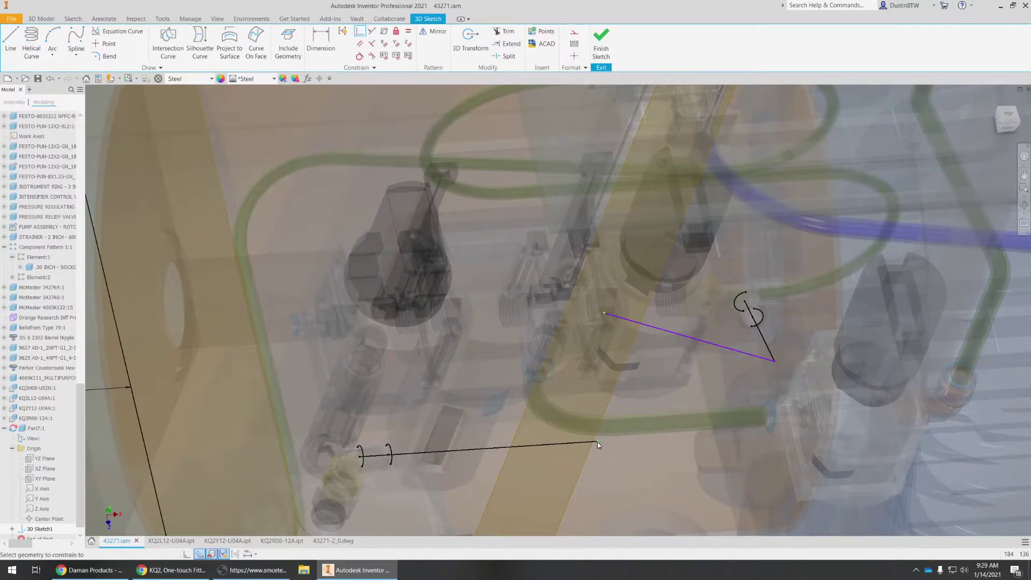
key(Escape)
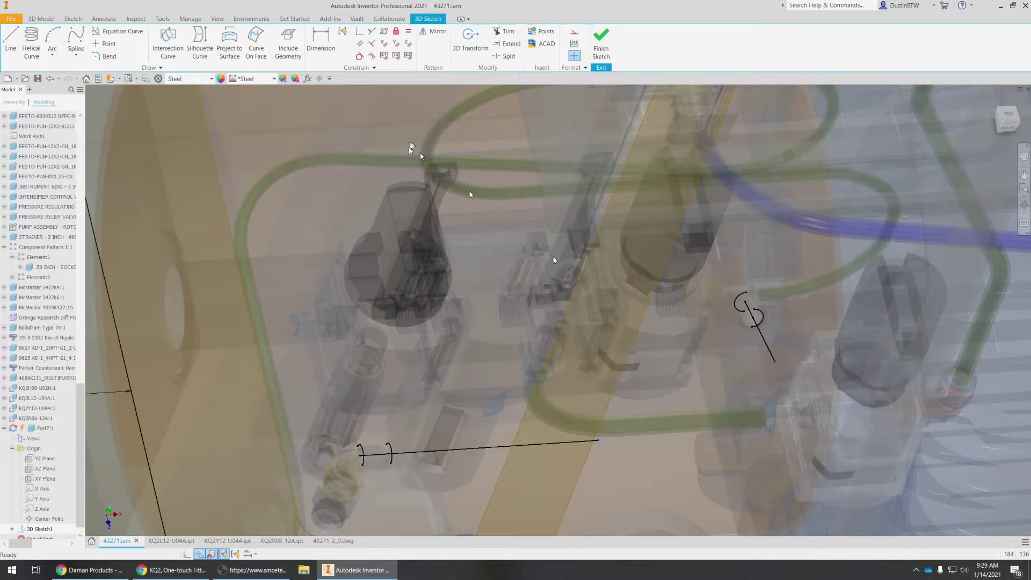
Draw a connecting line between the free end of the Y fitting's line and the free end of the elbow's line.
scroll(591, 347, up, 3)
scroll(628, 348, up, 2)
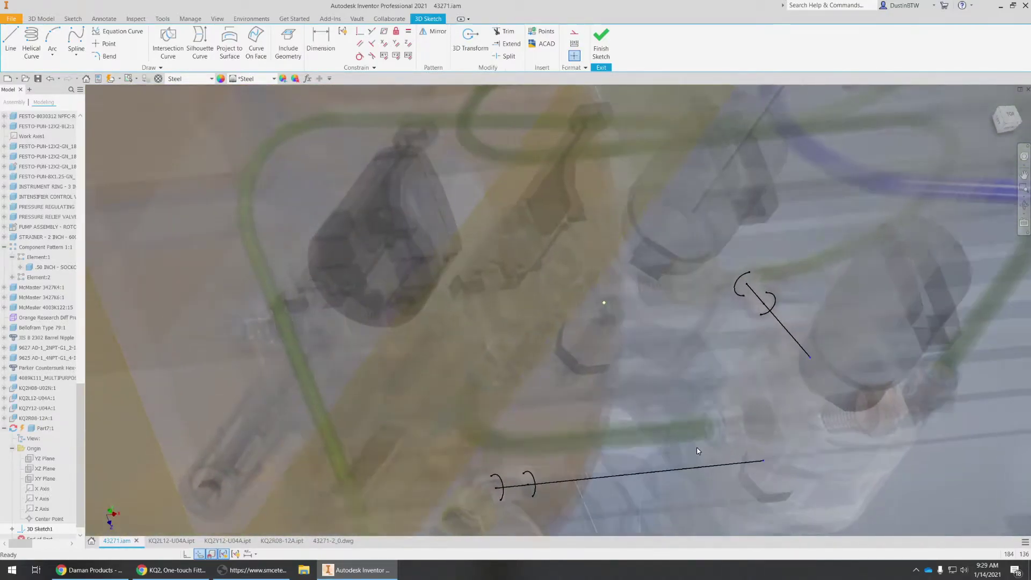
click(697, 448)
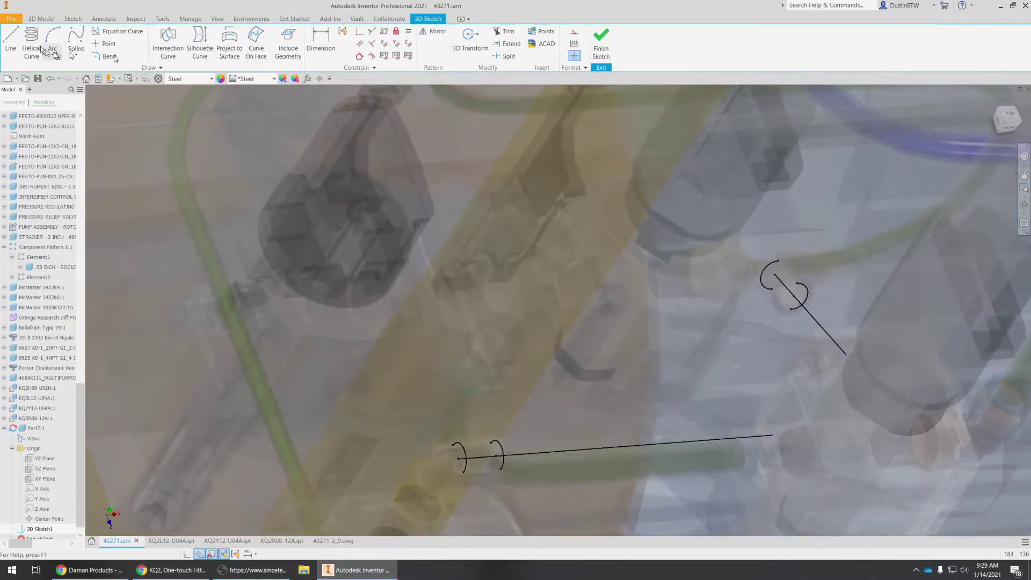
click(10, 36)
shift+middle_drag(660, 414, 714, 419)
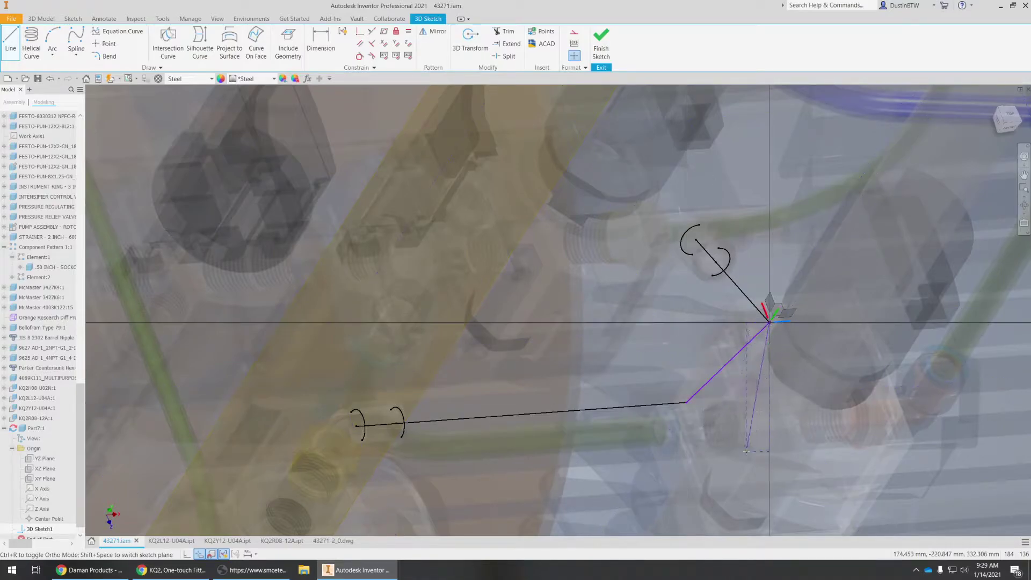
shift+middle_drag(747, 450, 742, 450)
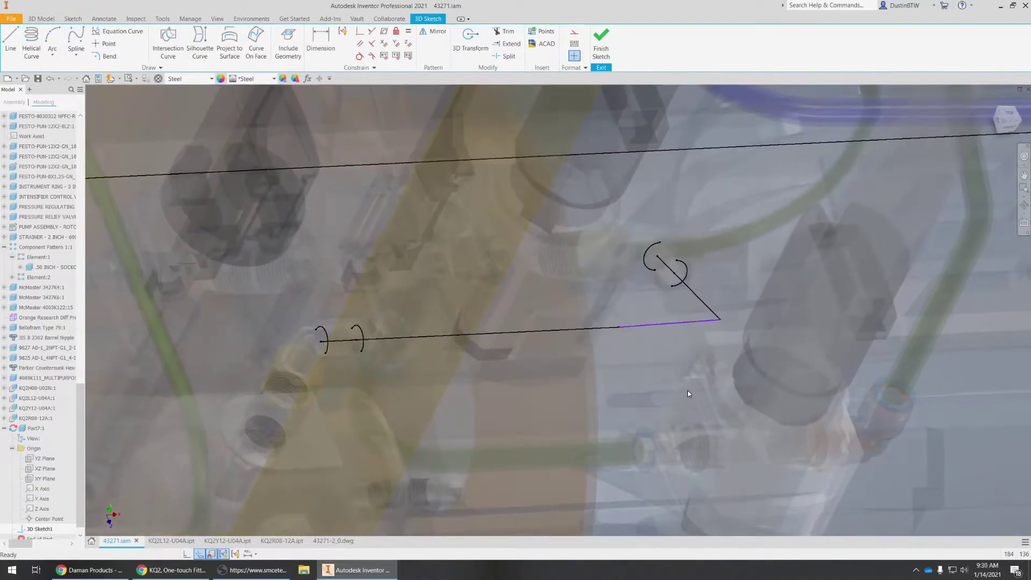
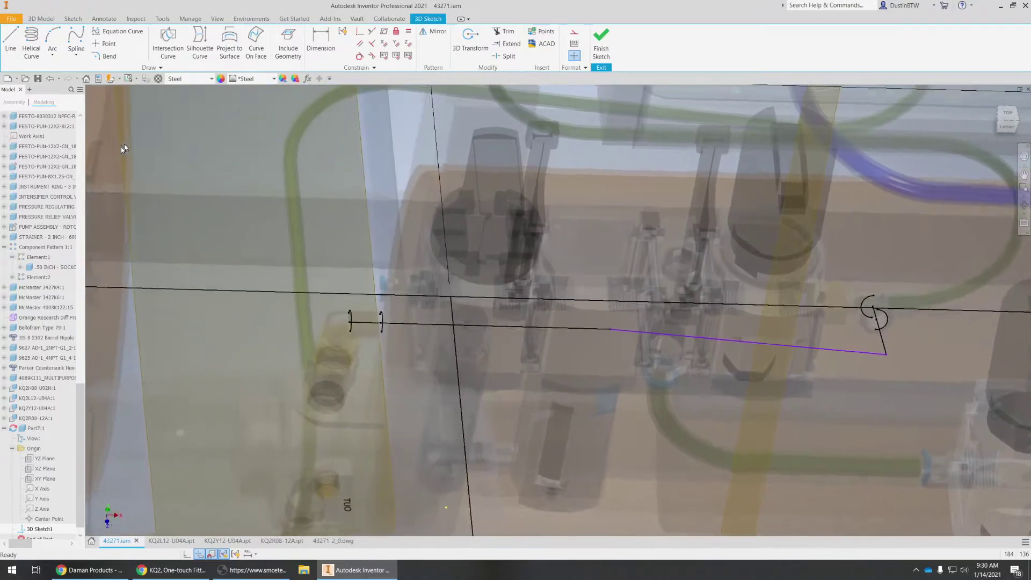
Create a control vertex spline from the Y fitting's inner arc centre to the elbow's, with vertices at each endpoint of the line path.
click(73, 55)
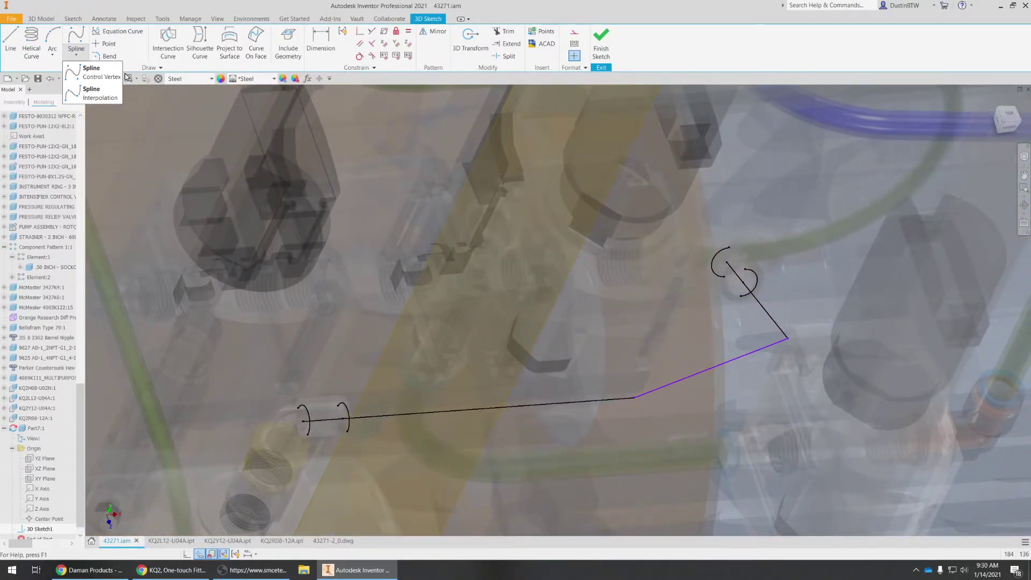
click(98, 77)
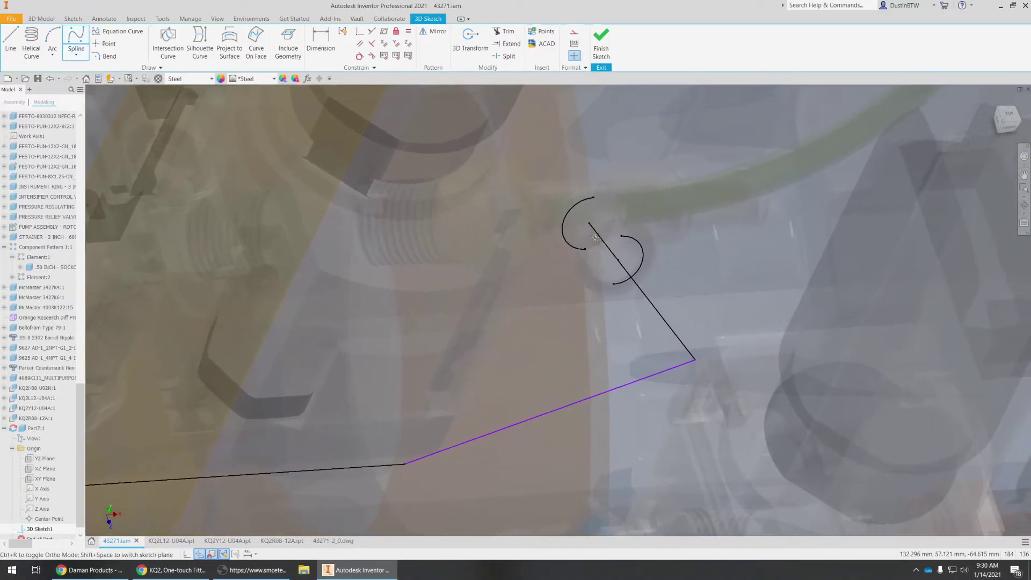
click(590, 227)
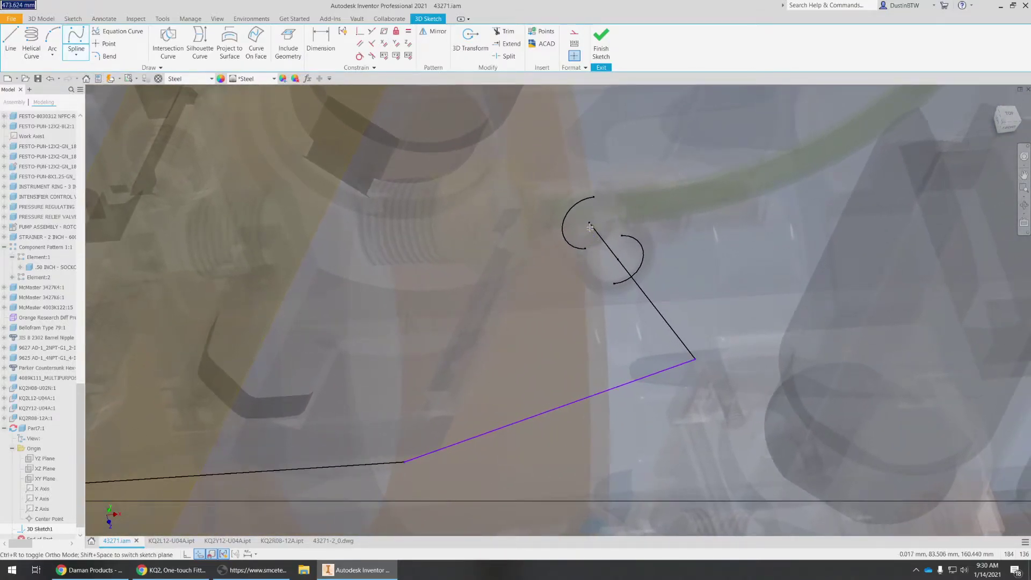
click(590, 224)
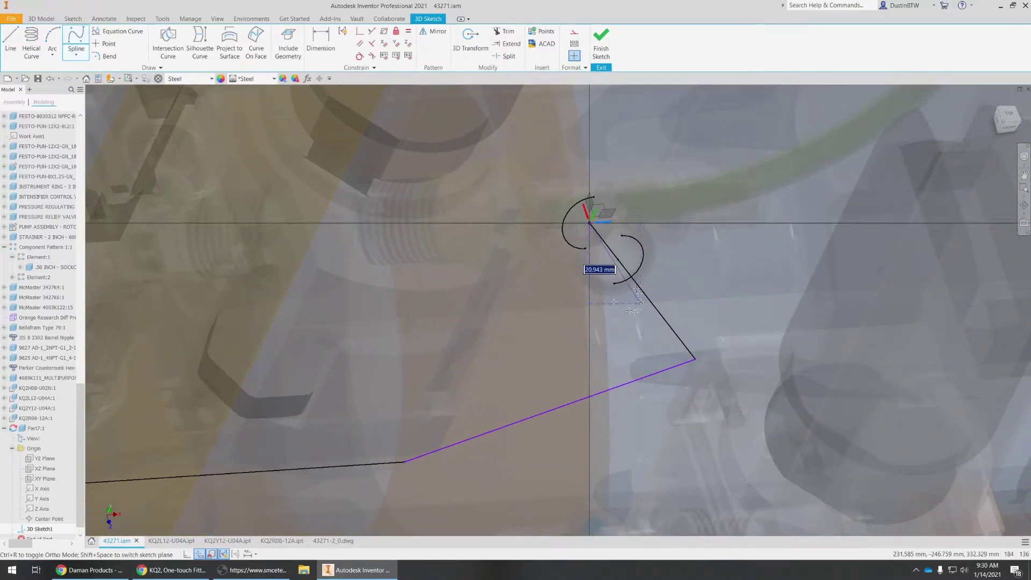
click(618, 262)
click(695, 359)
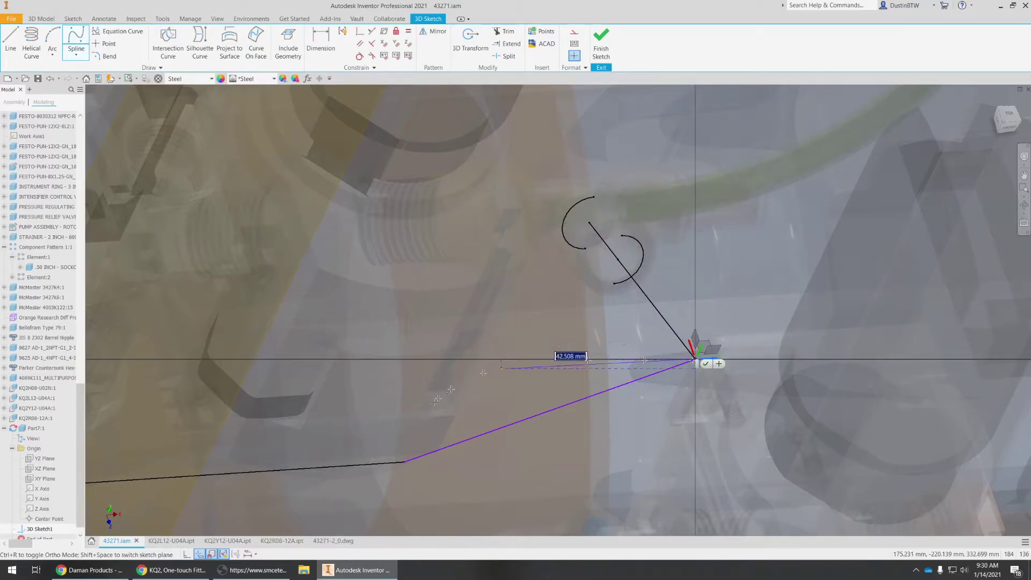
click(405, 464)
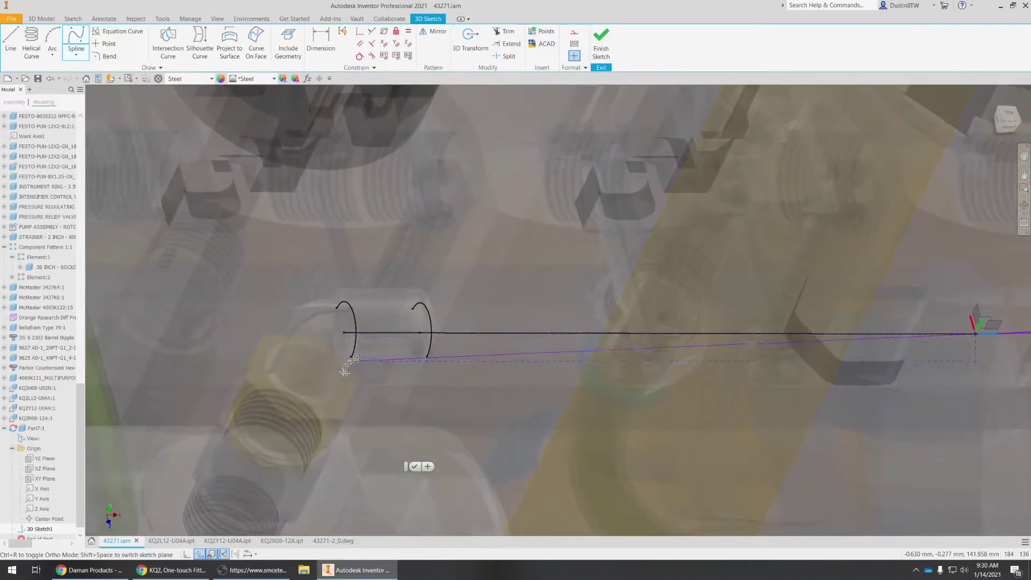
shift+middle_drag(345, 371, 442, 332)
click(442, 323)
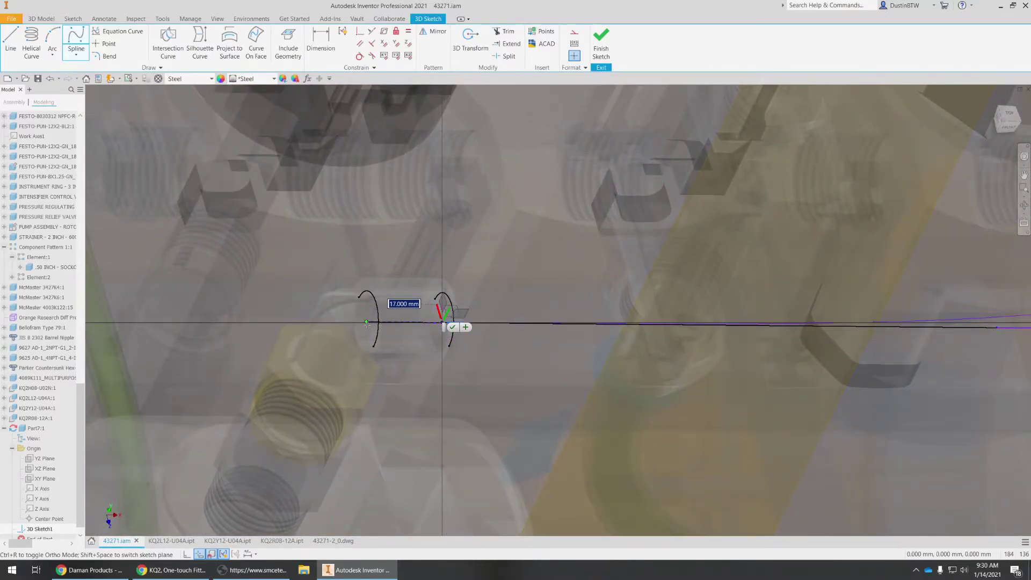
click(367, 323)
right_click(552, 357)
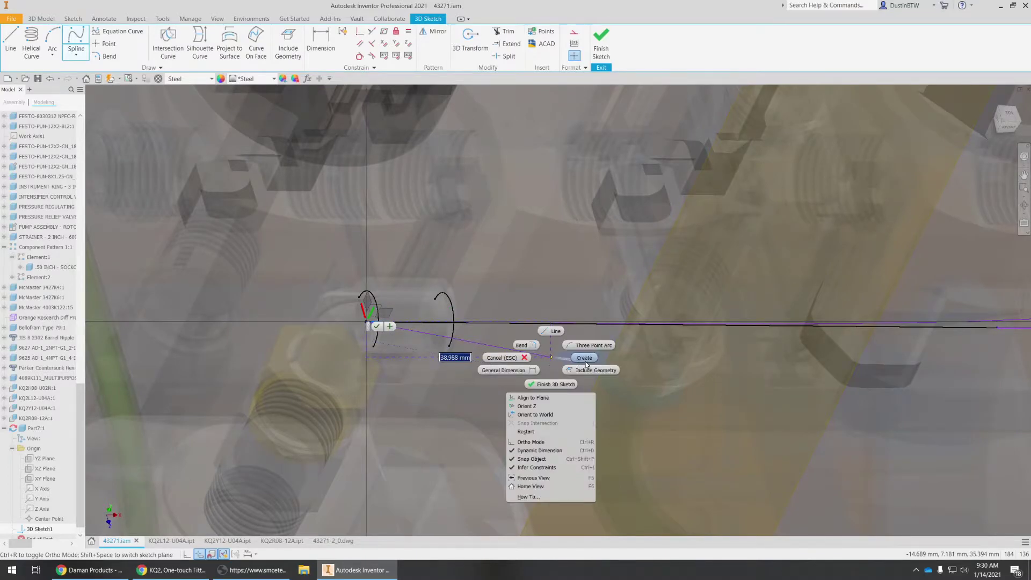
click(585, 361)
Reshape the spline by moving the path corner beyond the Y fitting much farther outward and shortening the elbow-side extension.
scroll(501, 366, down, 4)
mouse_move(501, 367)
shift+middle_down()
mouse_move(585, 408)
mouse_move(746, 374)
mouse_move(586, 290)
shift+middle_up()
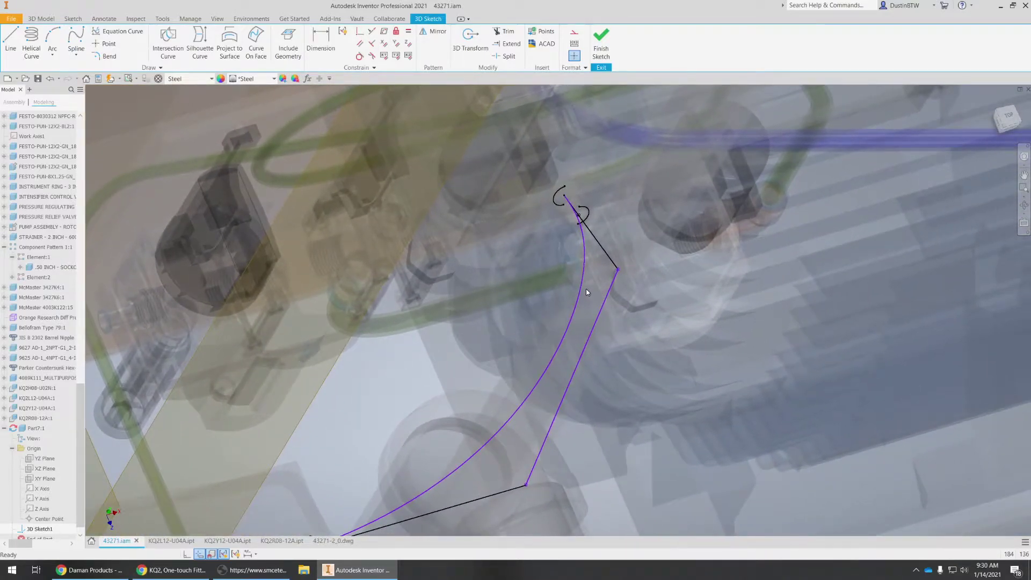
drag(619, 270, 834, 472)
mouse_move(835, 472)
shift+middle_down()
mouse_move(719, 456)
mouse_move(594, 358)
mouse_move(585, 189)
mouse_move(630, 172)
shift+middle_up()
drag(637, 169, 586, 237)
mouse_move(519, 272)
shift+middle_down()
mouse_move(746, 312)
mouse_move(741, 340)
mouse_move(857, 410)
mouse_move(823, 375)
mouse_move(772, 473)
mouse_move(795, 388)
mouse_move(582, 329)
shift+middle_up()
mouse_move(685, 341)
shift+middle_down()
mouse_move(711, 344)
mouse_move(707, 357)
mouse_move(605, 427)
shift+middle_up()
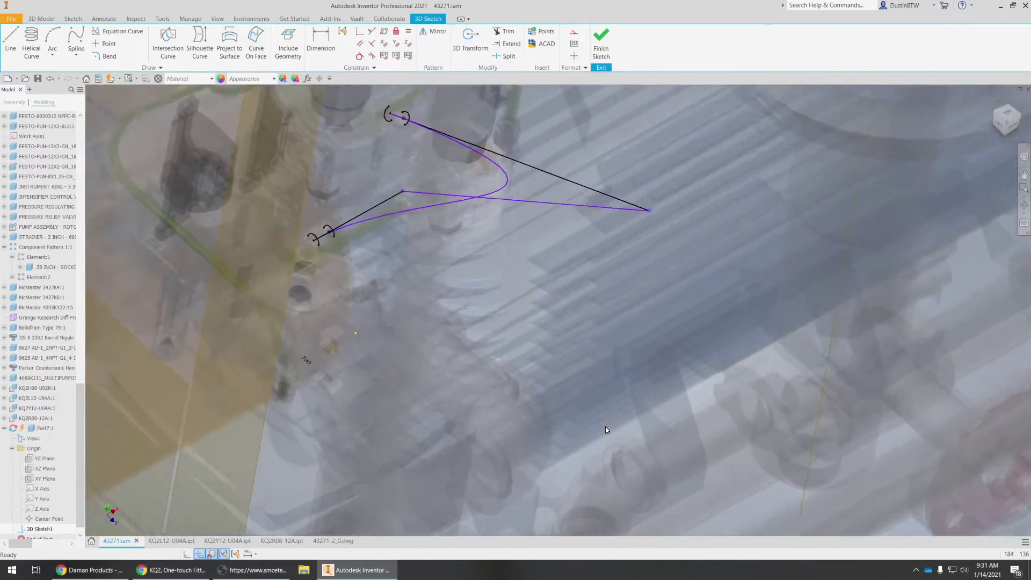
key(F5)
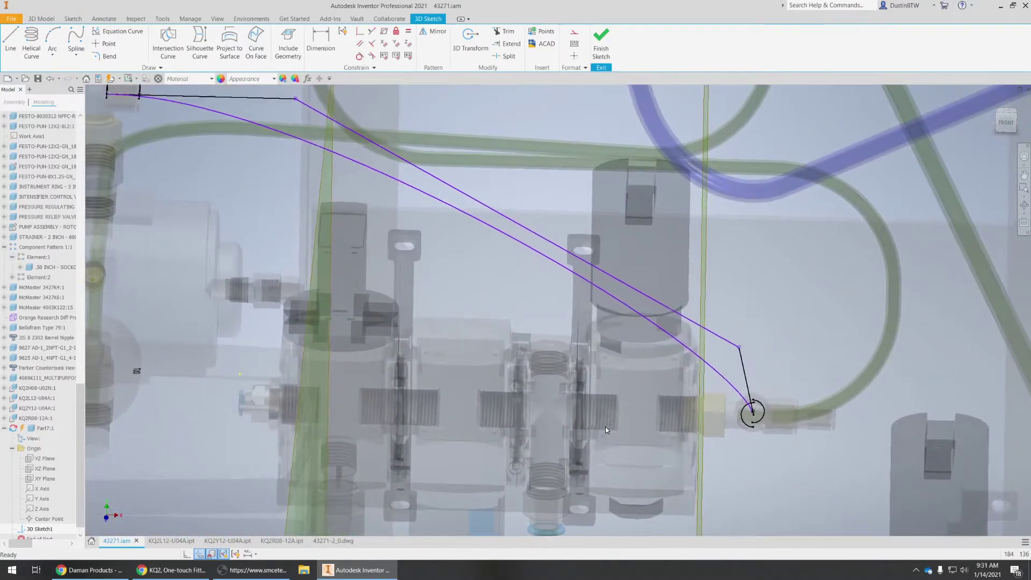
Reshape the spline by moving the elbow-side path corner slightly farther away from the elbow fitting.
drag(548, 222, 572, 225)
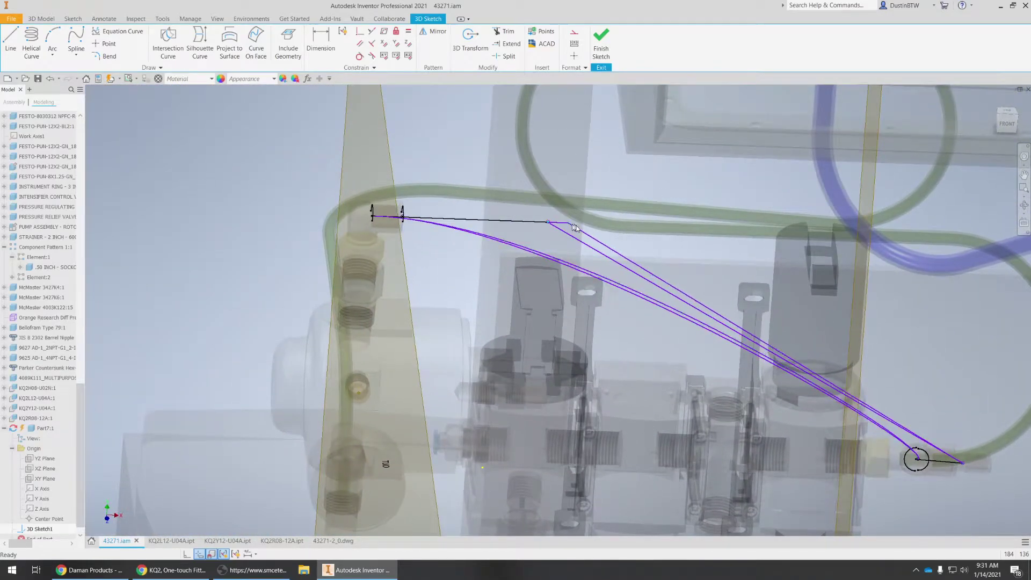
key(F5)
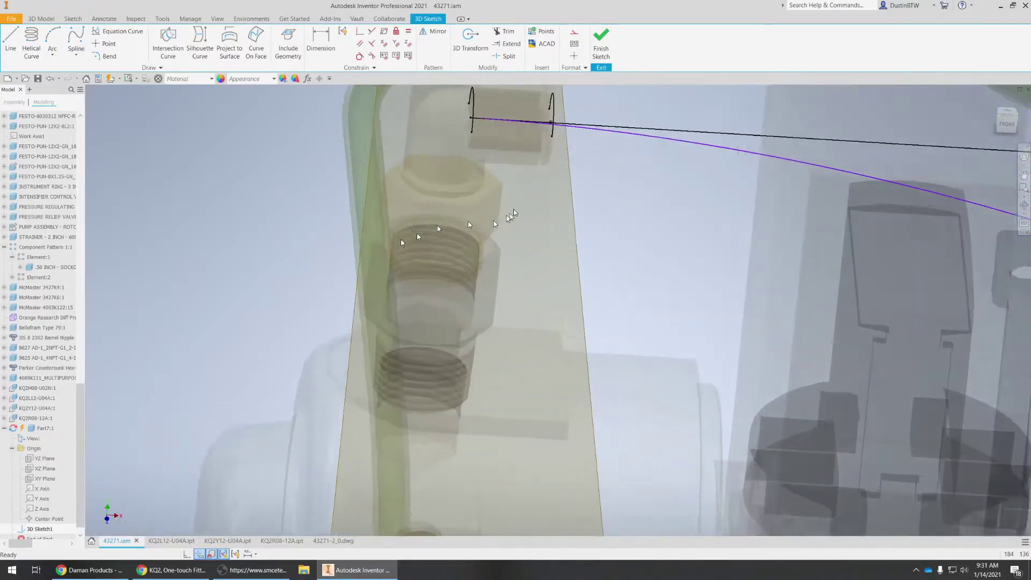
key(F5)
key(F5)
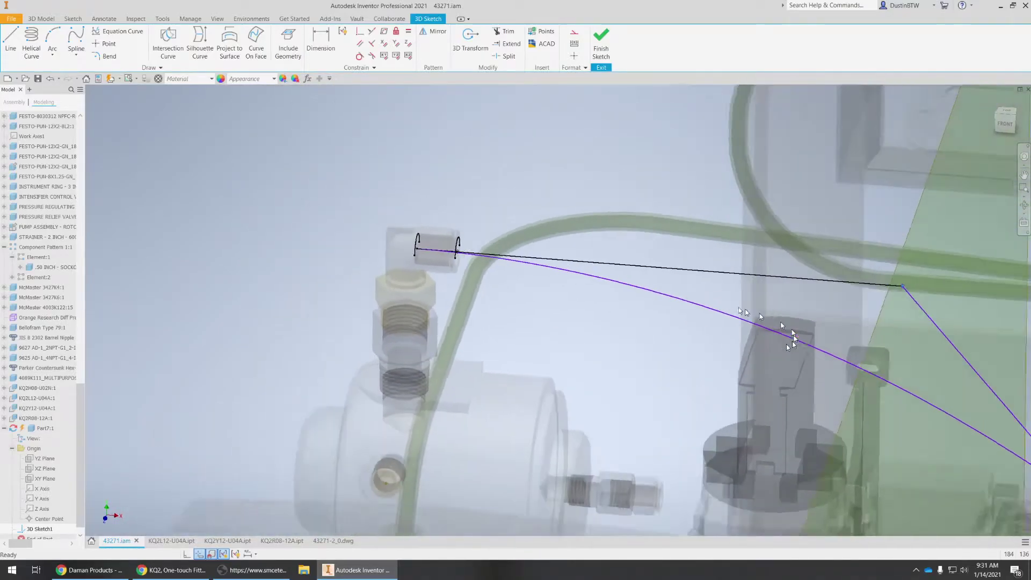
shift+middle_drag(740, 311, 776, 396)
key(F5)
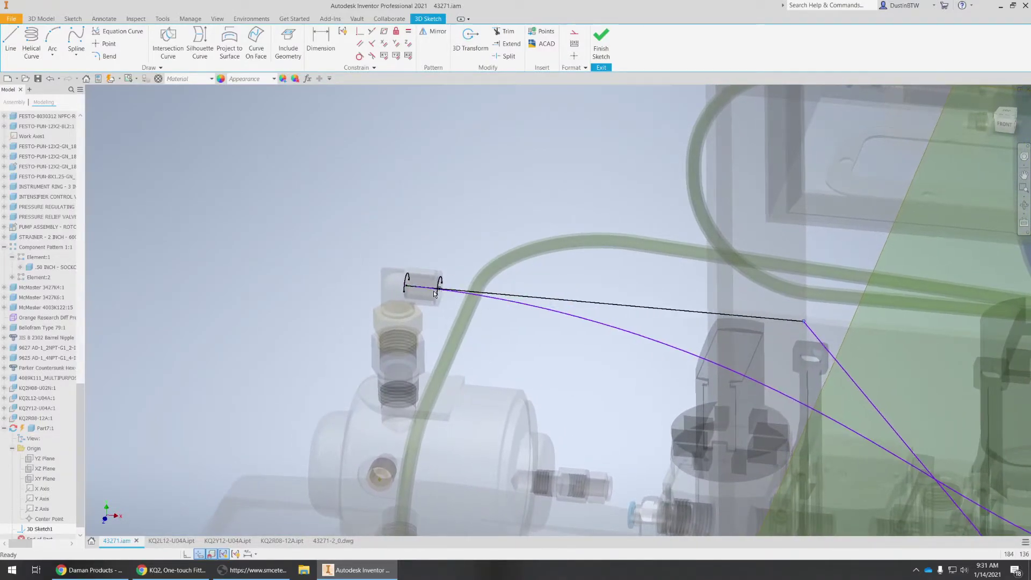
key(F5)
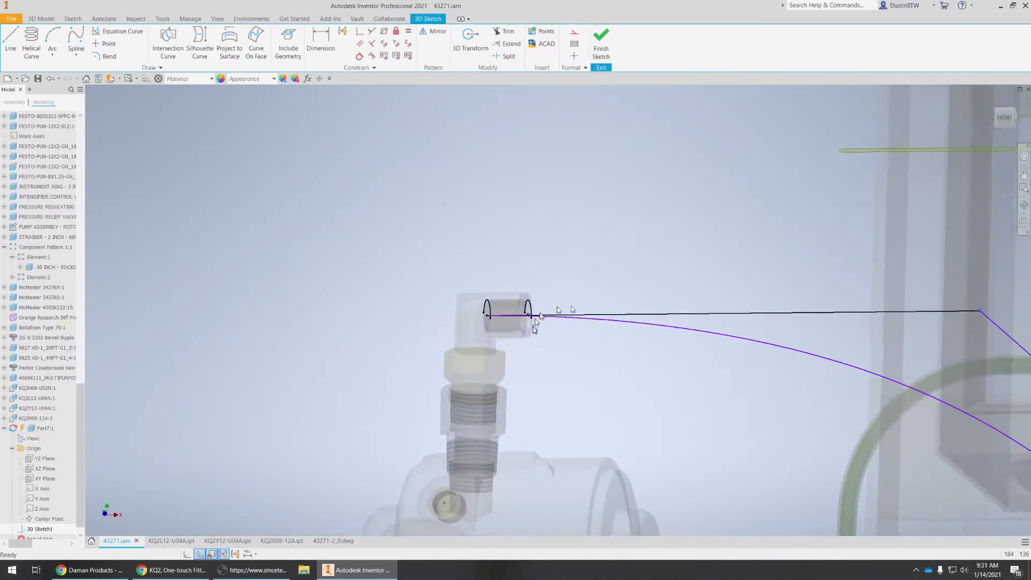
key(F5)
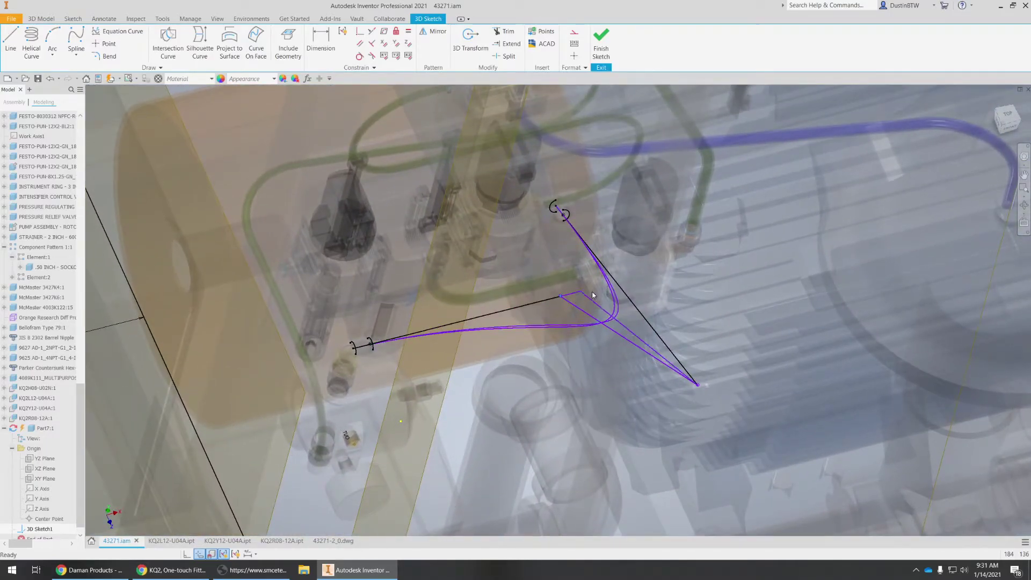
key(F5)
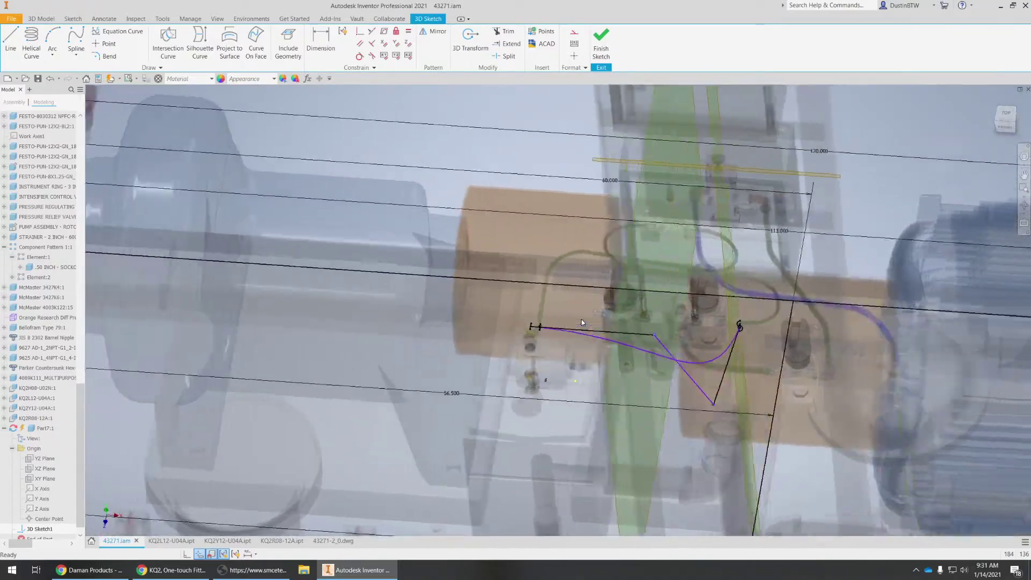
Examine the spline's route between the elbow and Y fittings from several angles.
key(F5)
key(F5)
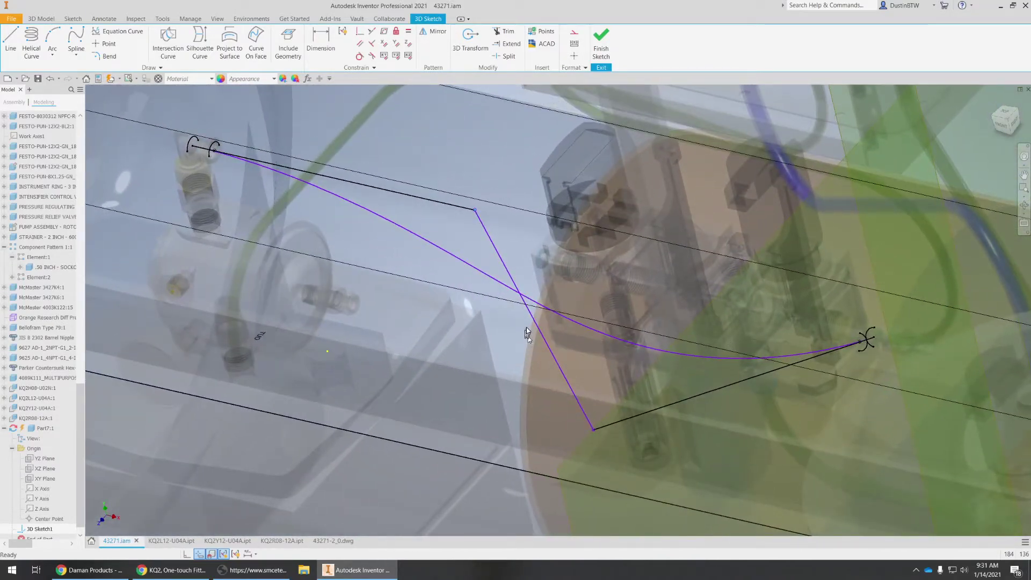
key(F5)
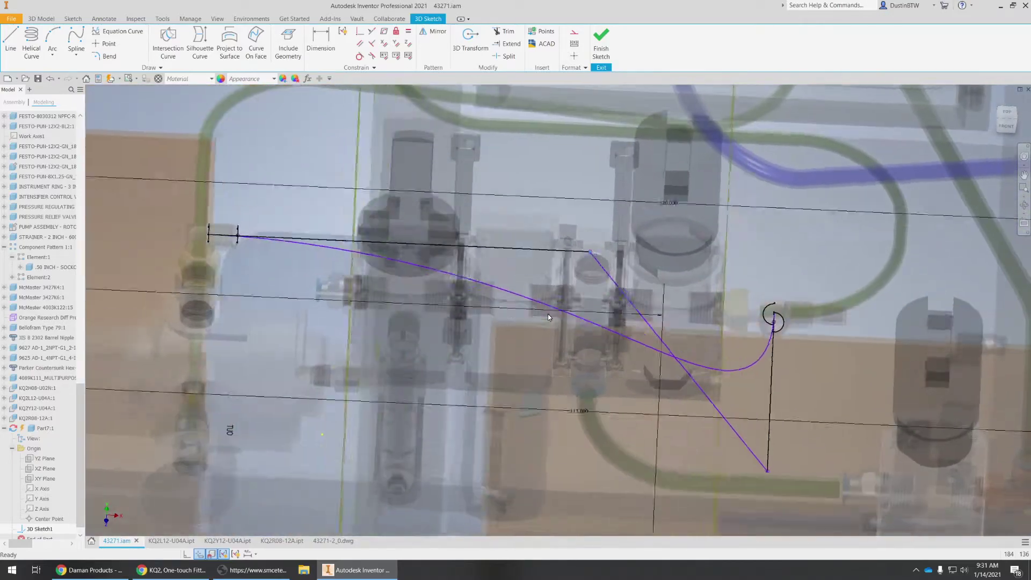
shift+middle_drag(548, 314, 419, 241)
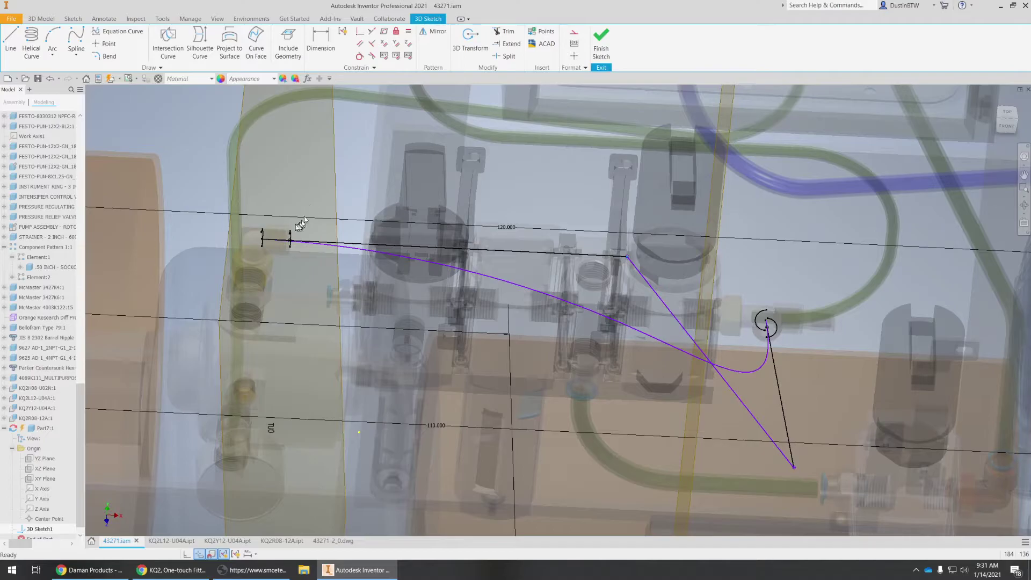
right_click(419, 259)
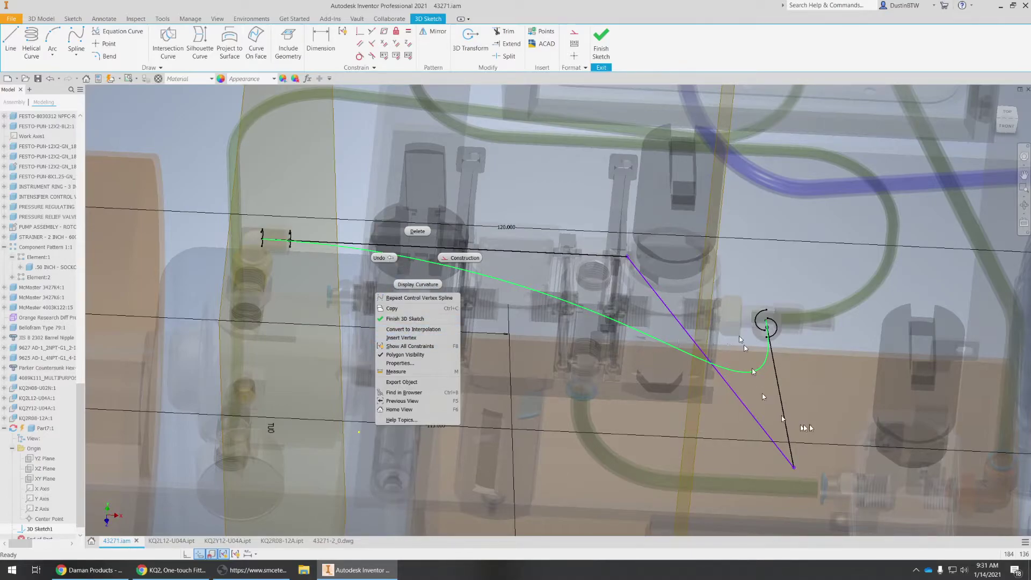
click(567, 317)
mouse_move(563, 267)
shift+middle_down()
mouse_move(543, 307)
mouse_move(565, 306)
mouse_move(601, 346)
mouse_move(627, 295)
mouse_move(623, 348)
mouse_move(604, 369)
mouse_move(616, 373)
shift+middle_up()
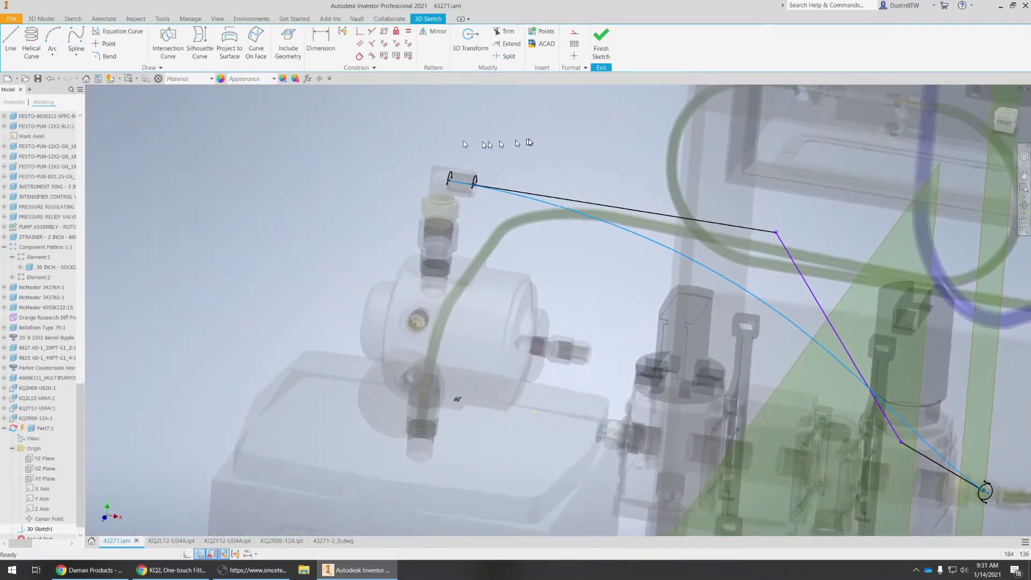
click(529, 139)
Convert all of the 3D sketch's geometry to construction geometry.
mouse_move(398, 159)
shift+middle_down()
mouse_move(367, 169)
mouse_move(334, 148)
shift+middle_up()
mouse_move(260, 140)
mouse_down()
mouse_move(632, 380)
mouse_move(698, 437)
mouse_up()
scroll(470, 192, down, 2)
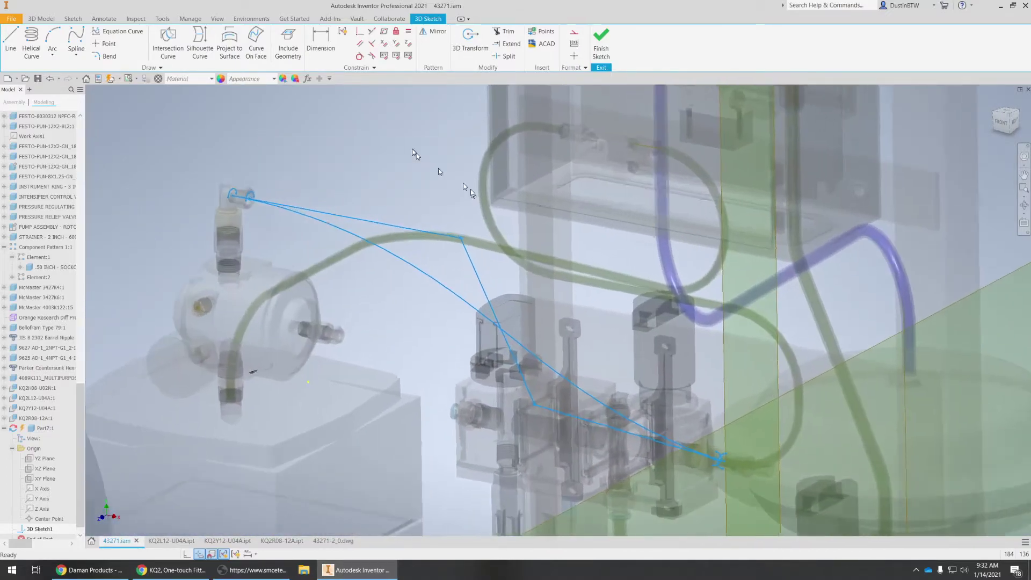
scroll(414, 153, down, 2)
right_click(269, 147)
click(305, 149)
scroll(293, 175, up, 1)
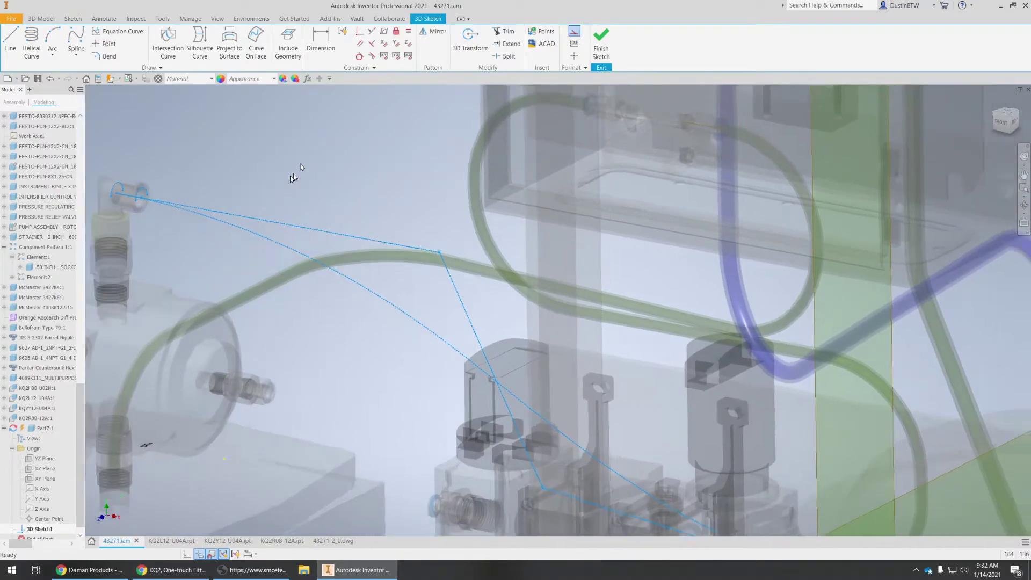
shift+middle_drag(301, 164, 310, 173)
Return the spline to normal geometry and finish the 3D sketch.
click(311, 257)
right_click(315, 250)
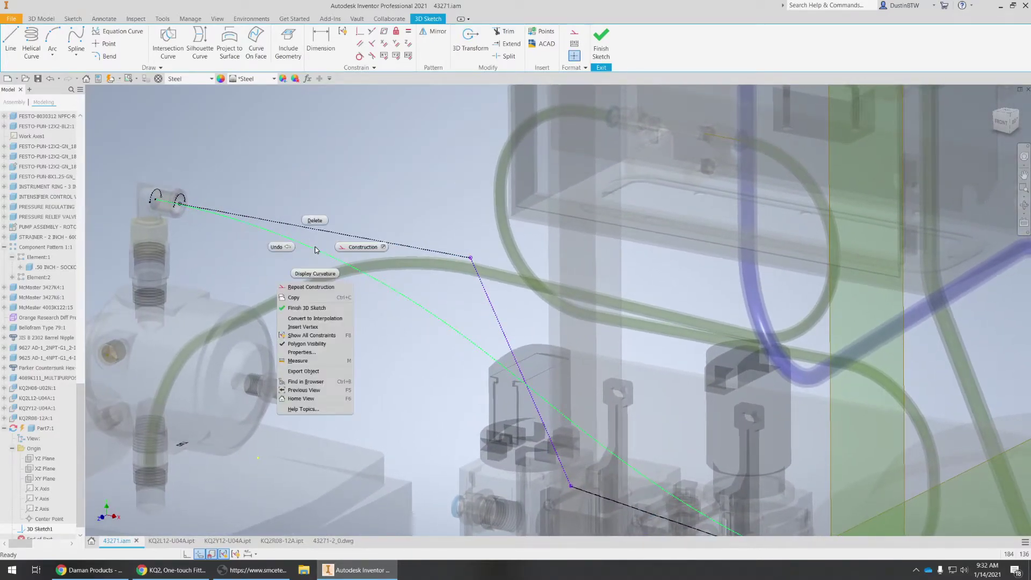
click(359, 250)
click(388, 189)
scroll(389, 188, up, 1)
shift+middle_drag(389, 188, 472, 176)
scroll(405, 180, down, 1)
scroll(579, 184, up, 1)
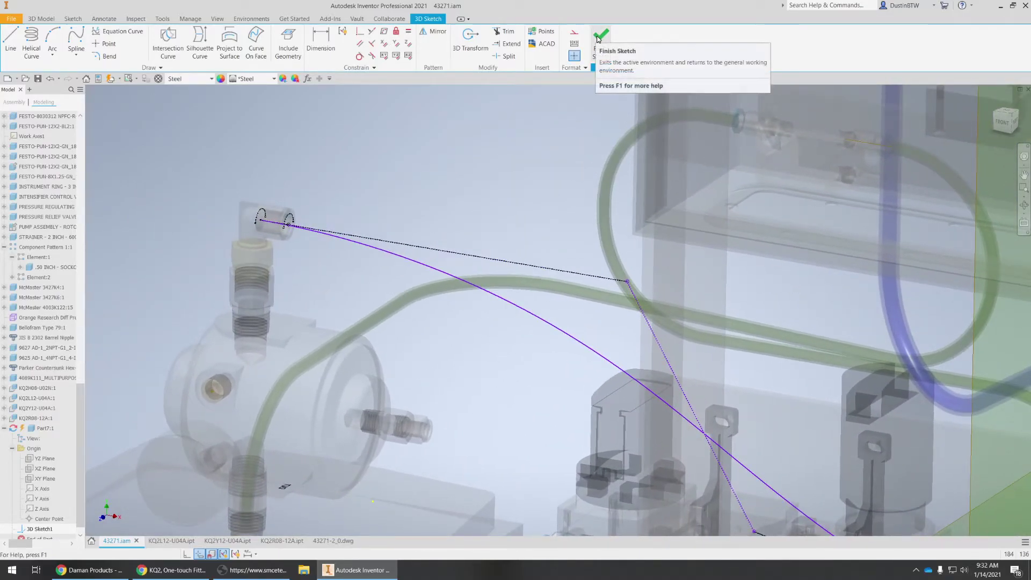
scroll(351, 327, up, 1)
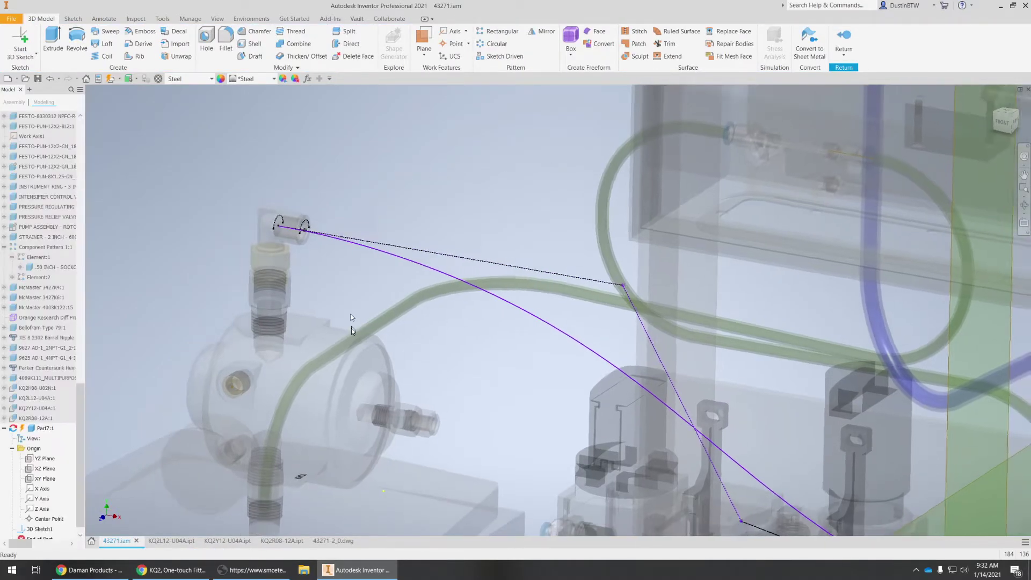
Start a 2D sketch on the tube part's YZ plane at the elbow end of the spline.
scroll(398, 293, down, 2)
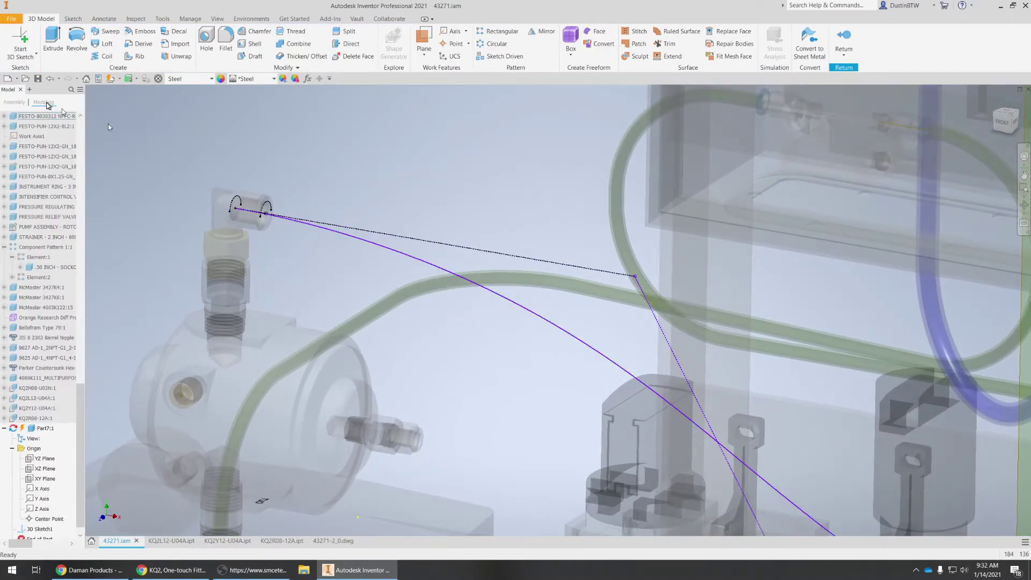
scroll(471, 279, up, 5)
scroll(470, 279, down, 5)
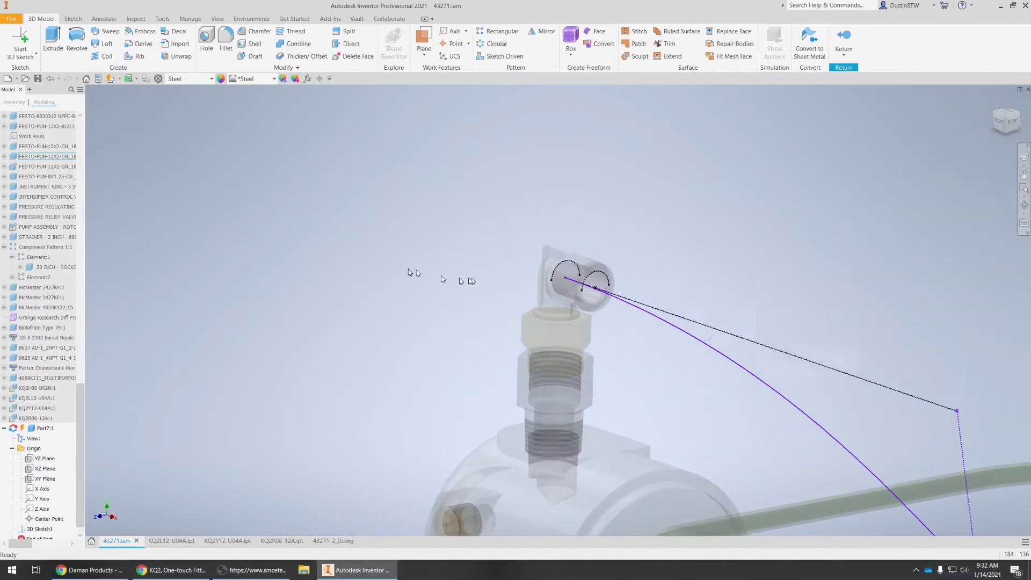
click(18, 49)
click(21, 71)
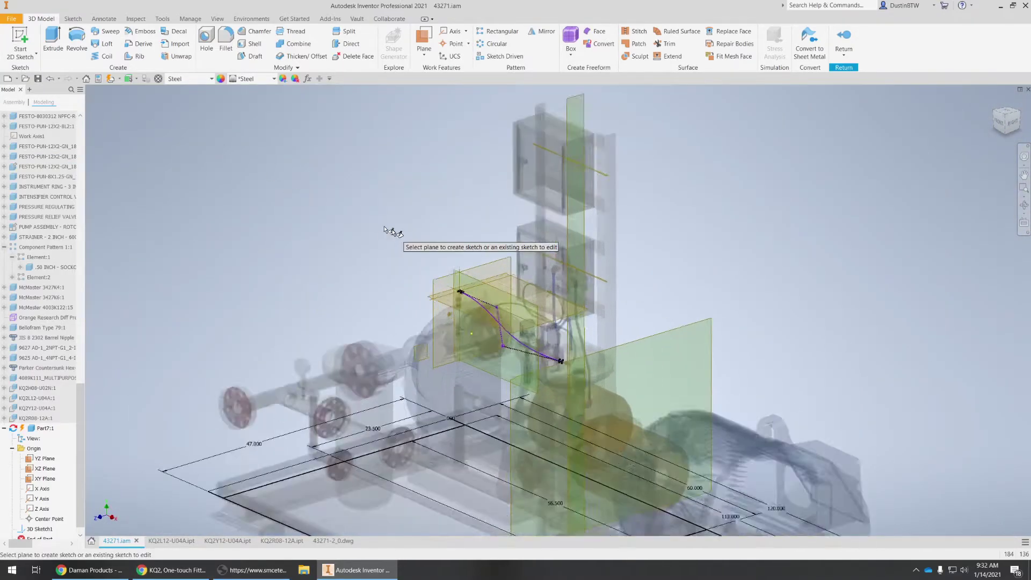
scroll(488, 296, down, 5)
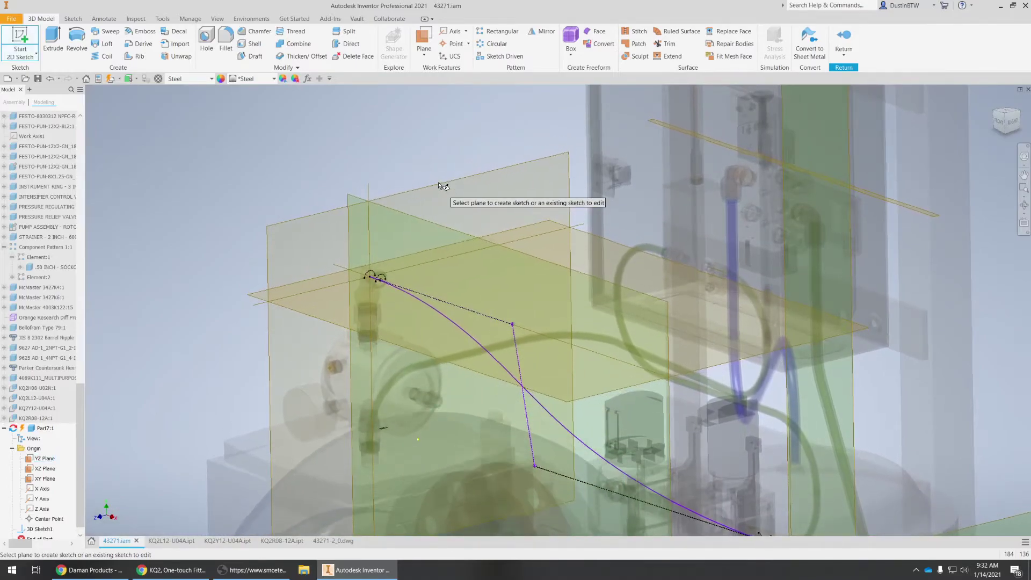
click(430, 192)
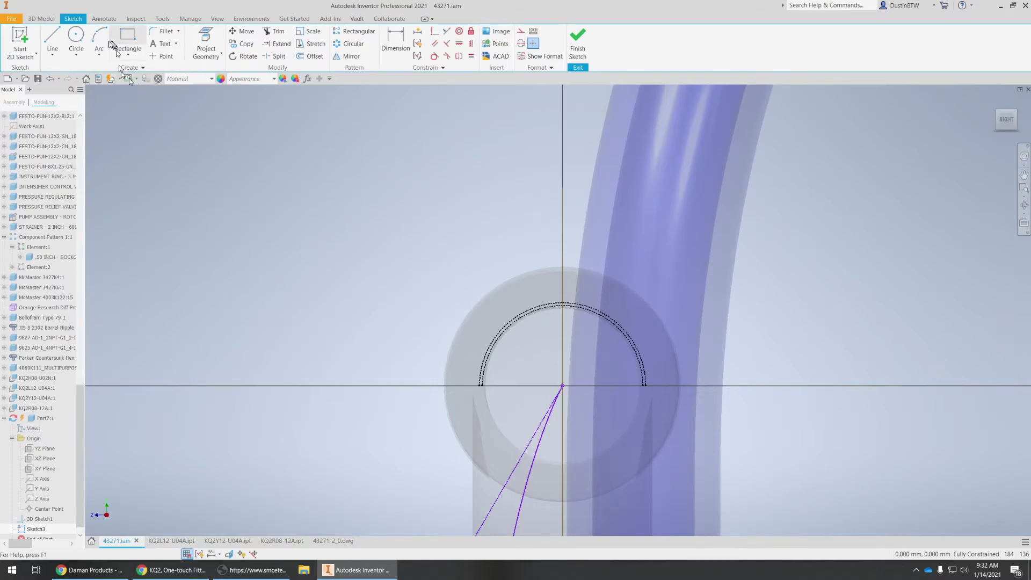
Draw a 12 mm circle centred on the spline's endpoint and a smaller circle about 7.55 mm in diameter inside it.
click(81, 42)
click(563, 387)
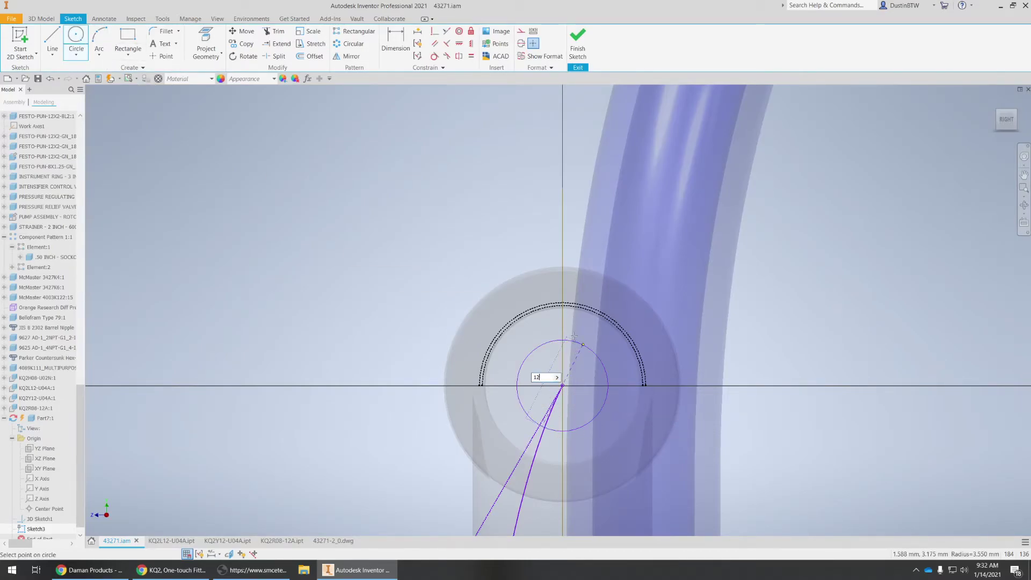
key(Return)
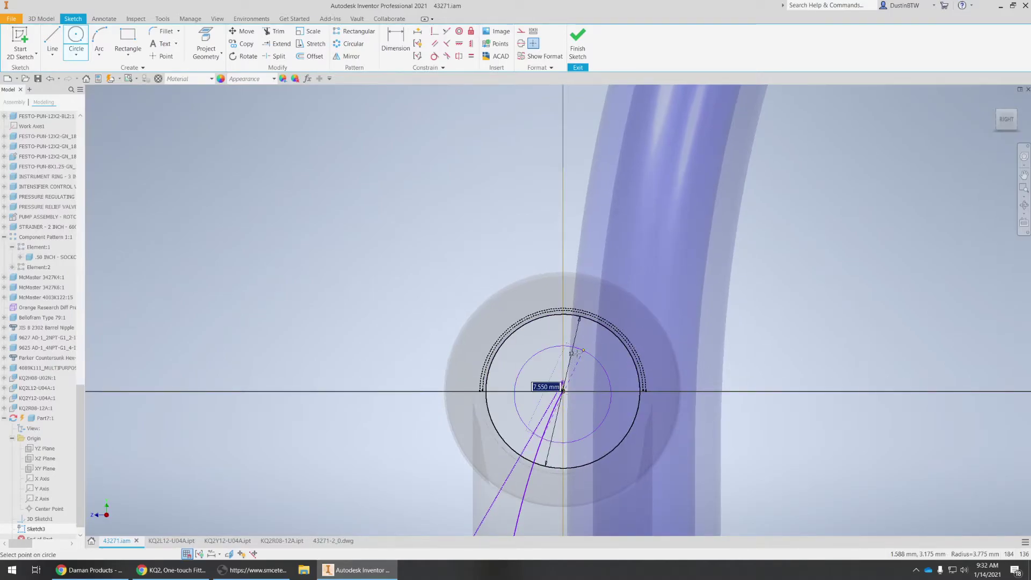
key(Return)
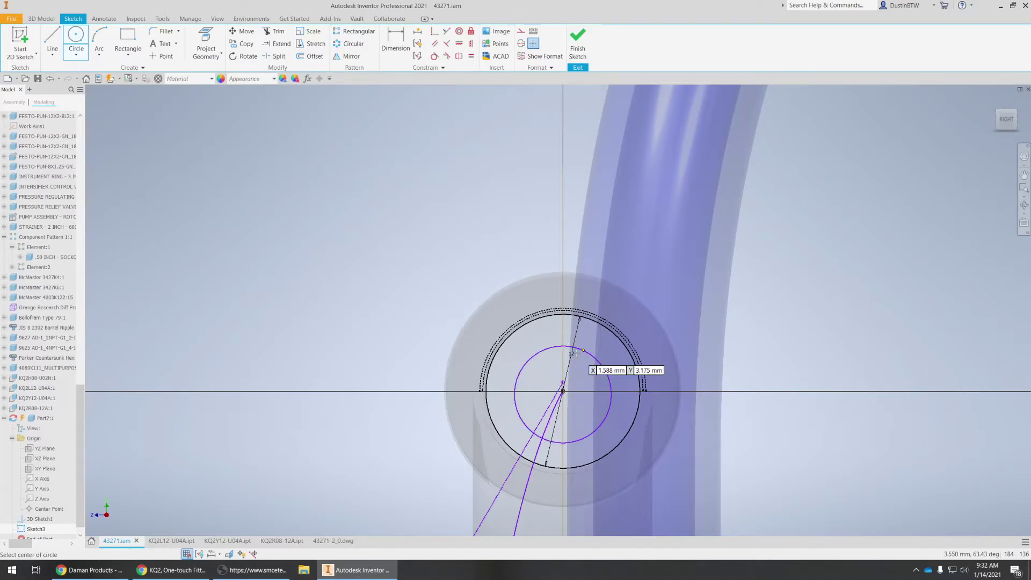
click(395, 43)
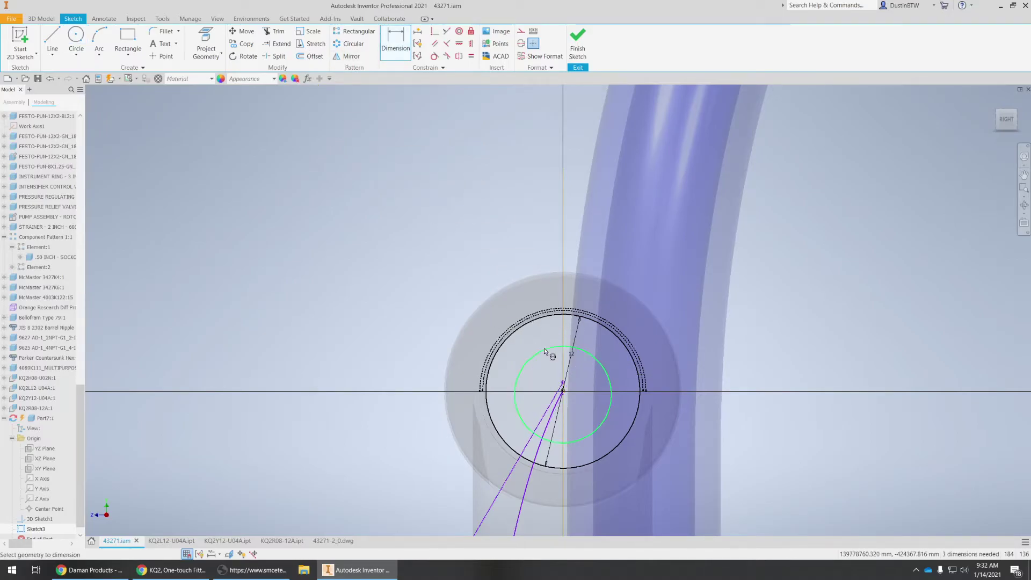
click(535, 321)
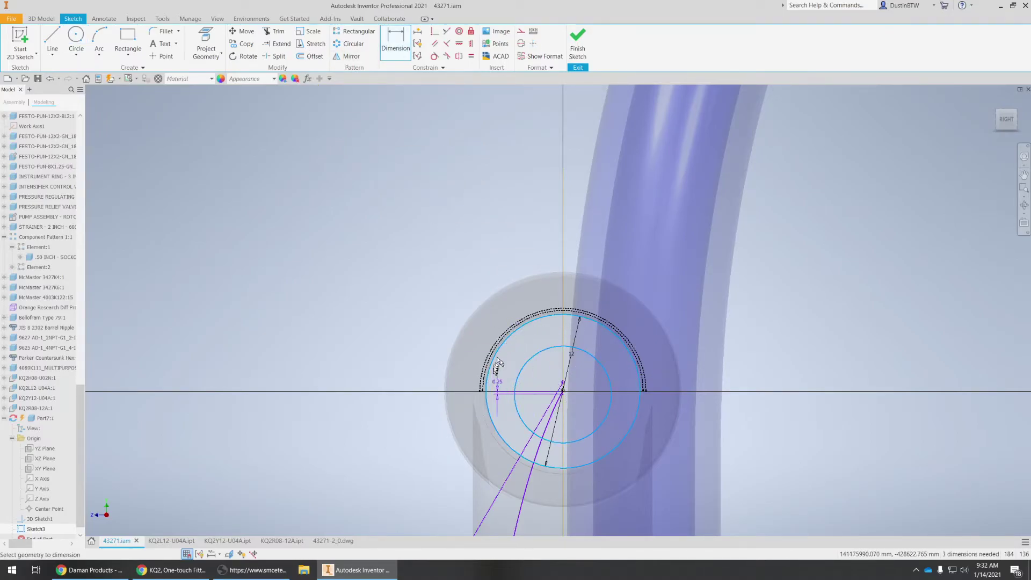
key(Escape)
key(Escape)
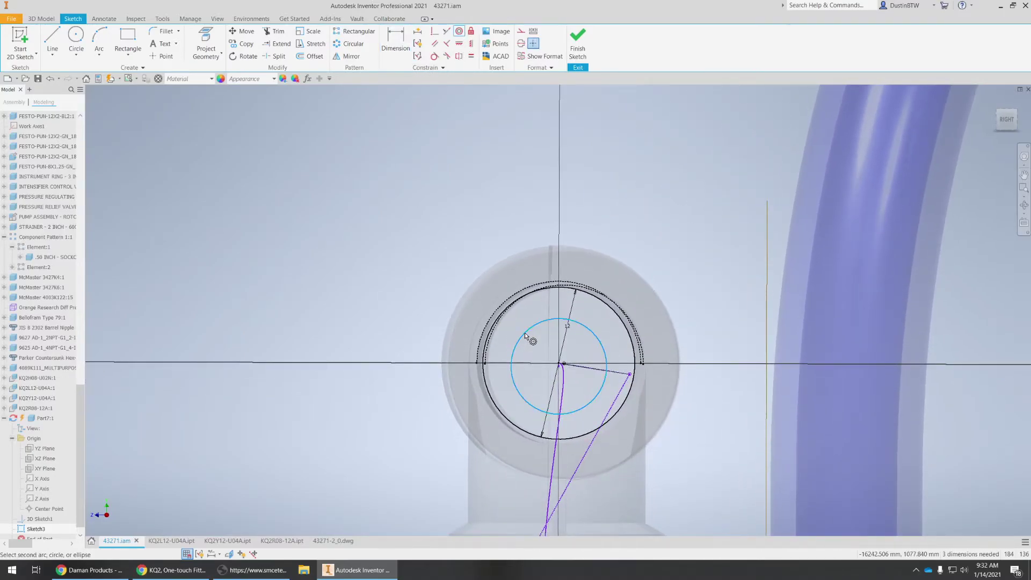
Make the two circles concentric, dimension the wall gap between them for a thin tube wall, and finish the sketch.
click(491, 397)
key(d)
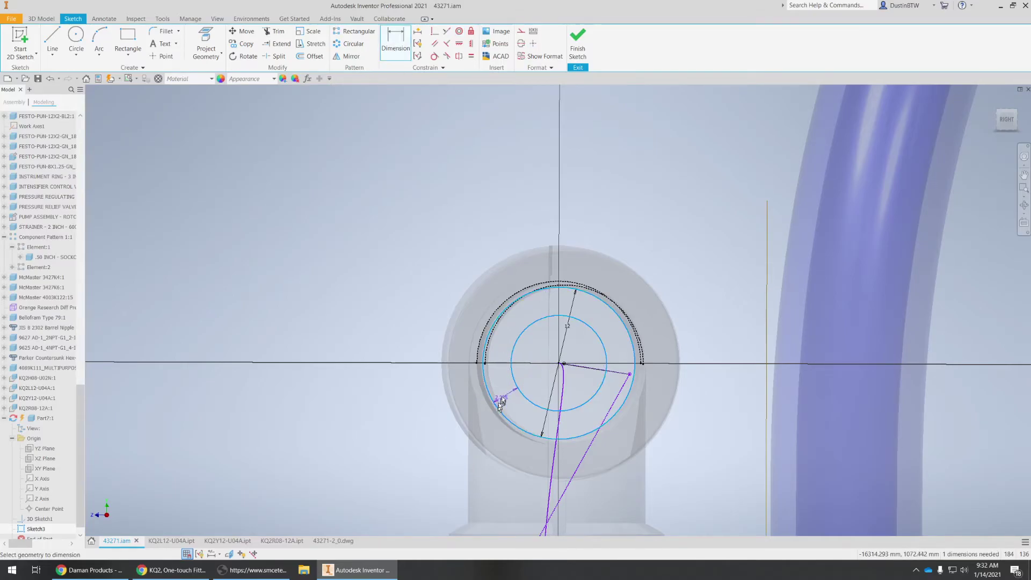
click(507, 391)
key(Return)
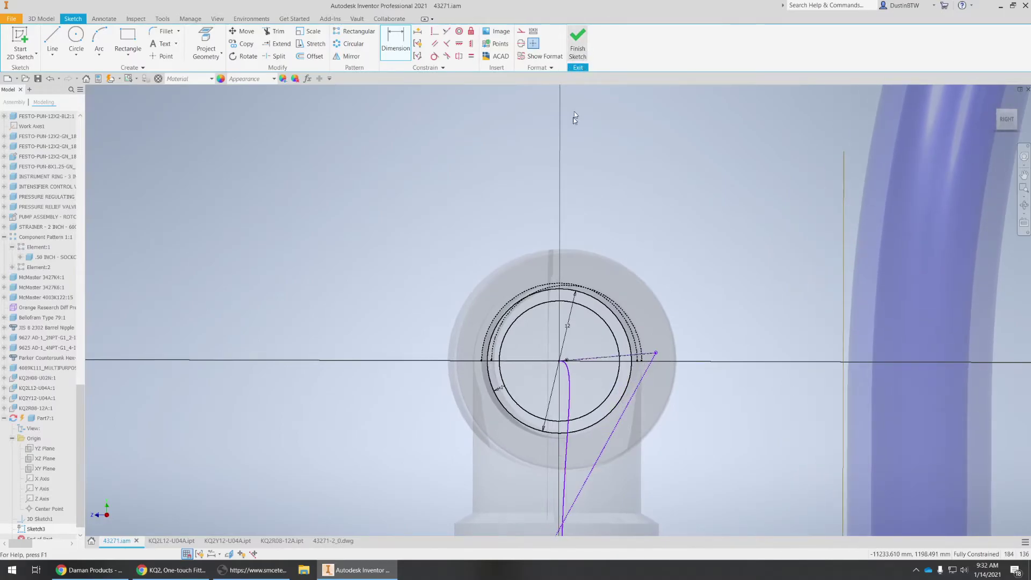
click(578, 42)
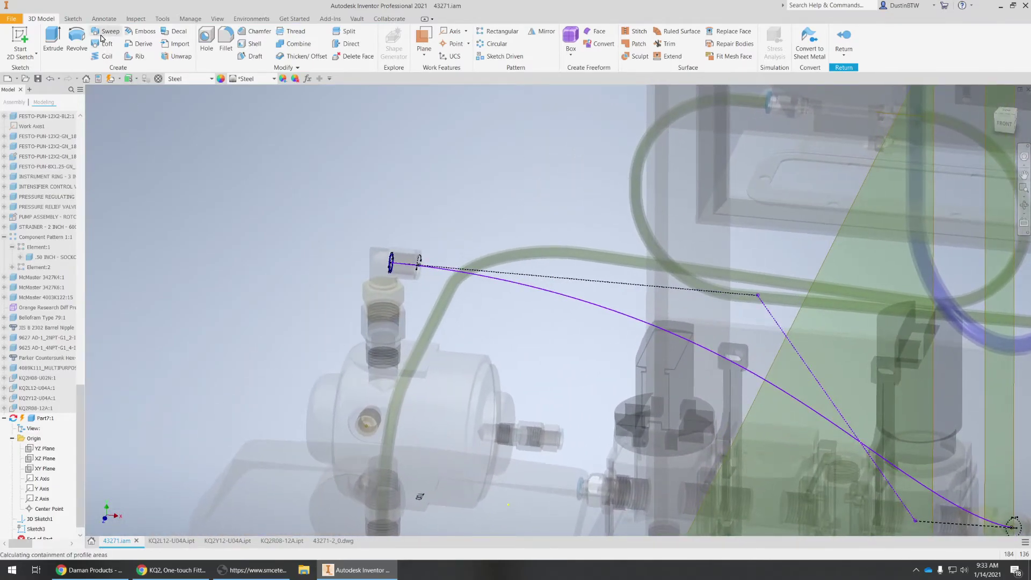
Sweep the ring between the two circles along the spline to create the hollow tube.
click(103, 32)
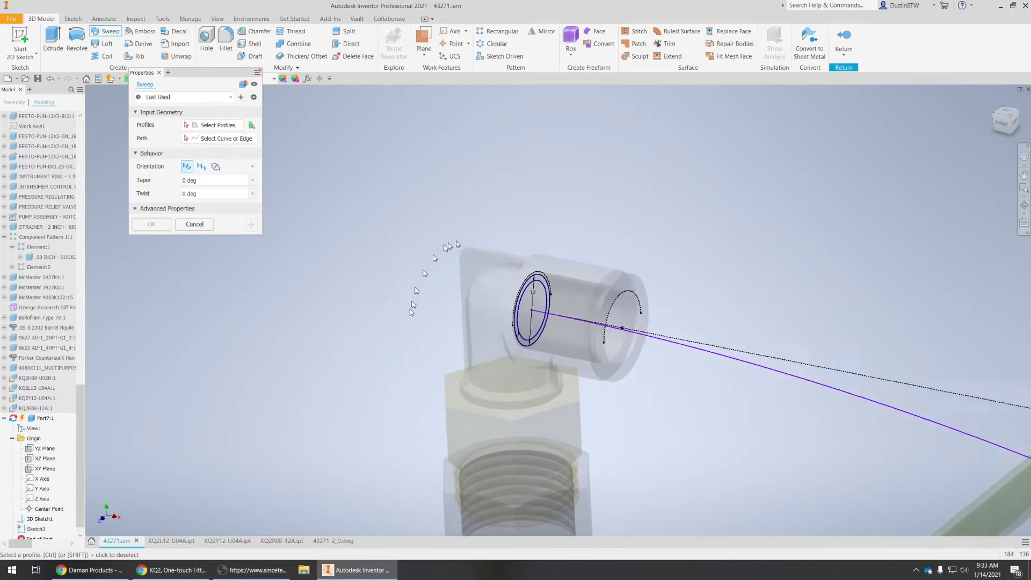
scroll(495, 288, up, 5)
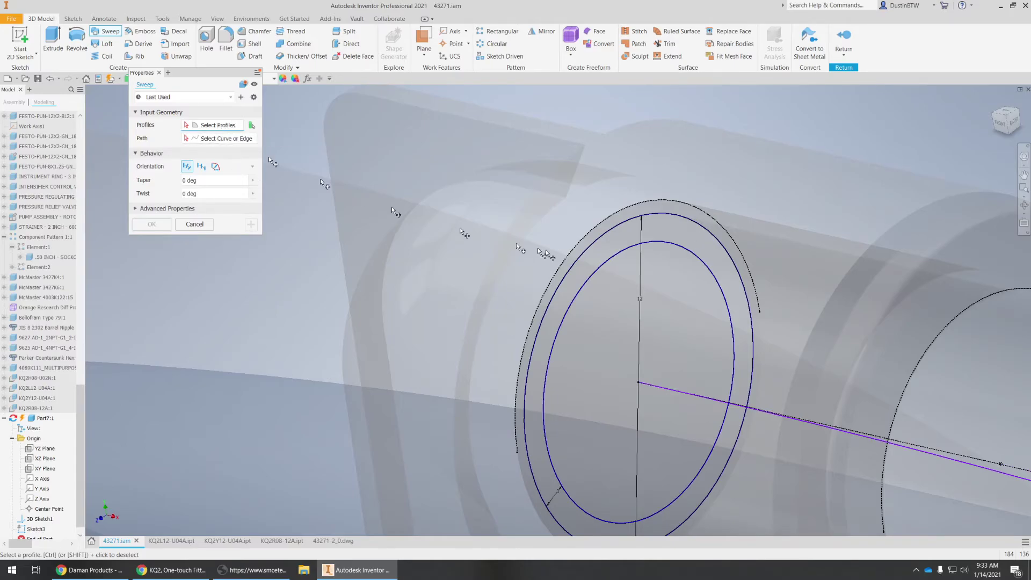
click(701, 253)
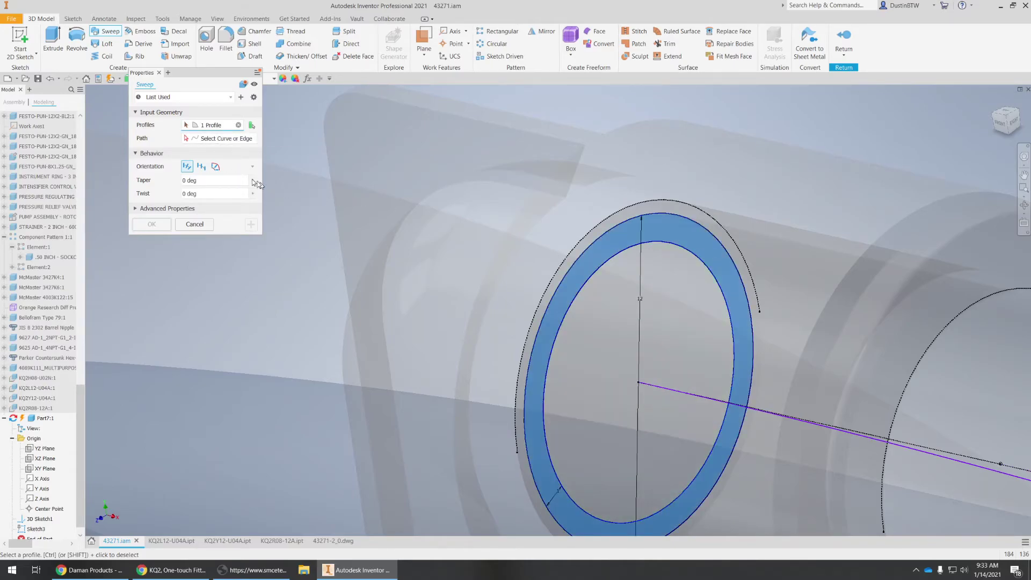
click(216, 140)
scroll(645, 302, down, 6)
scroll(694, 377, up, 2)
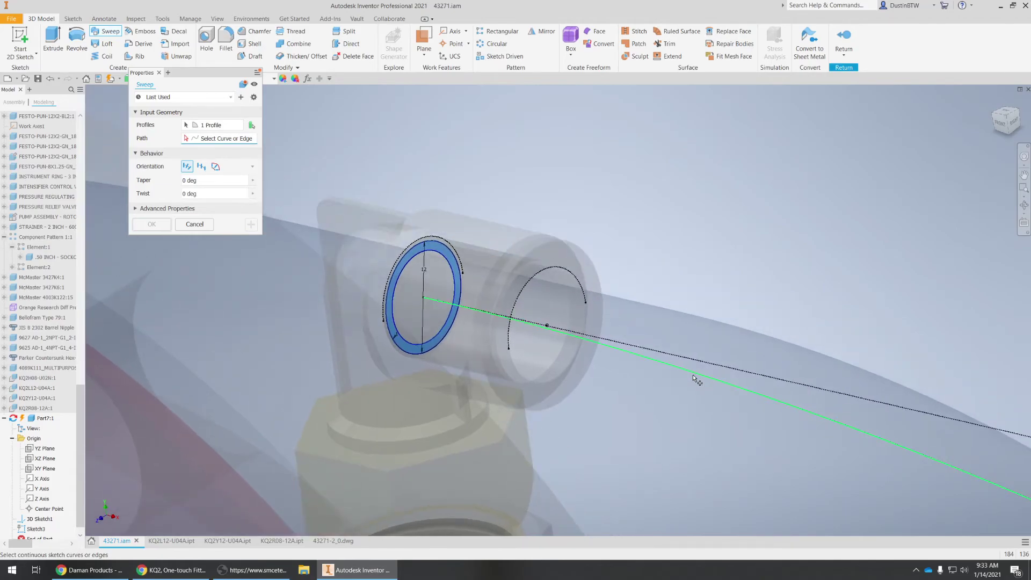
click(693, 375)
scroll(713, 337, down, 6)
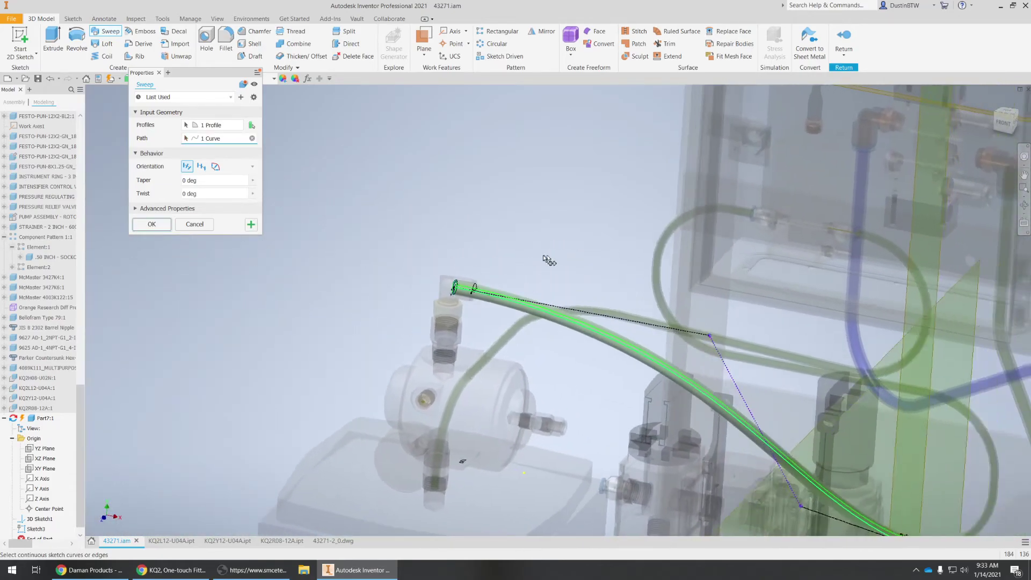
shift+middle_drag(547, 259, 548, 296)
click(143, 225)
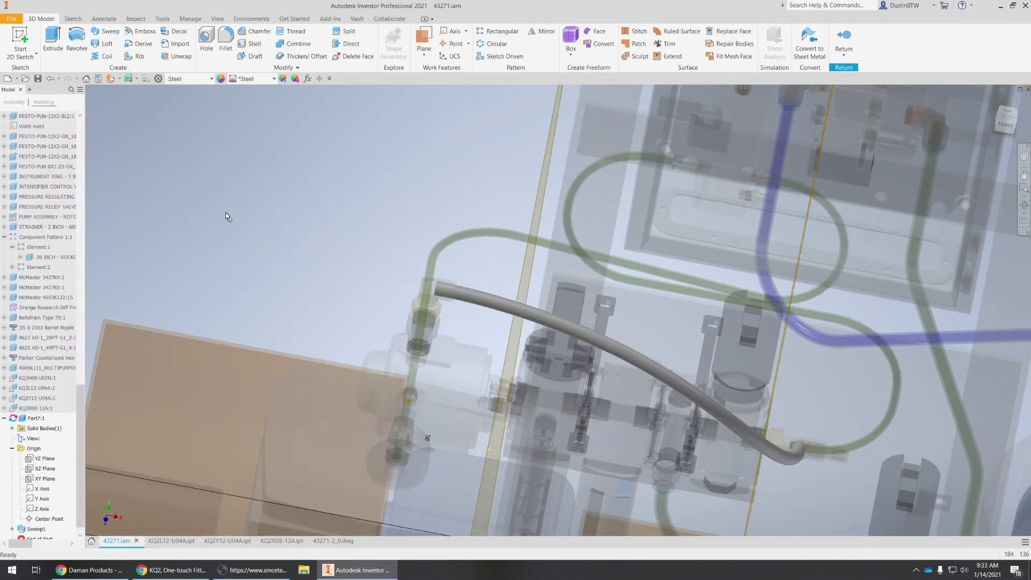
scroll(224, 213, up, 3)
scroll(225, 213, down, 4)
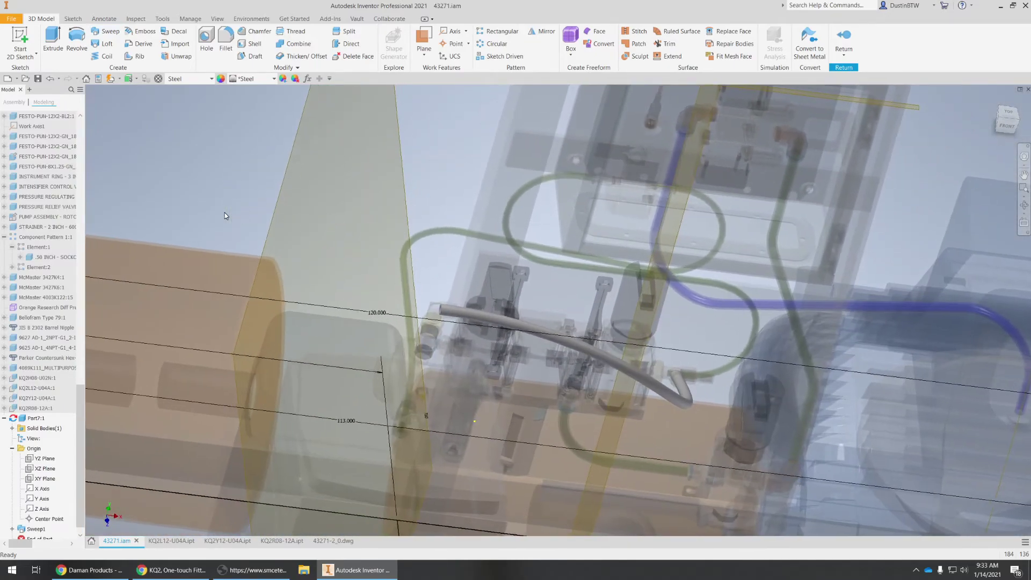